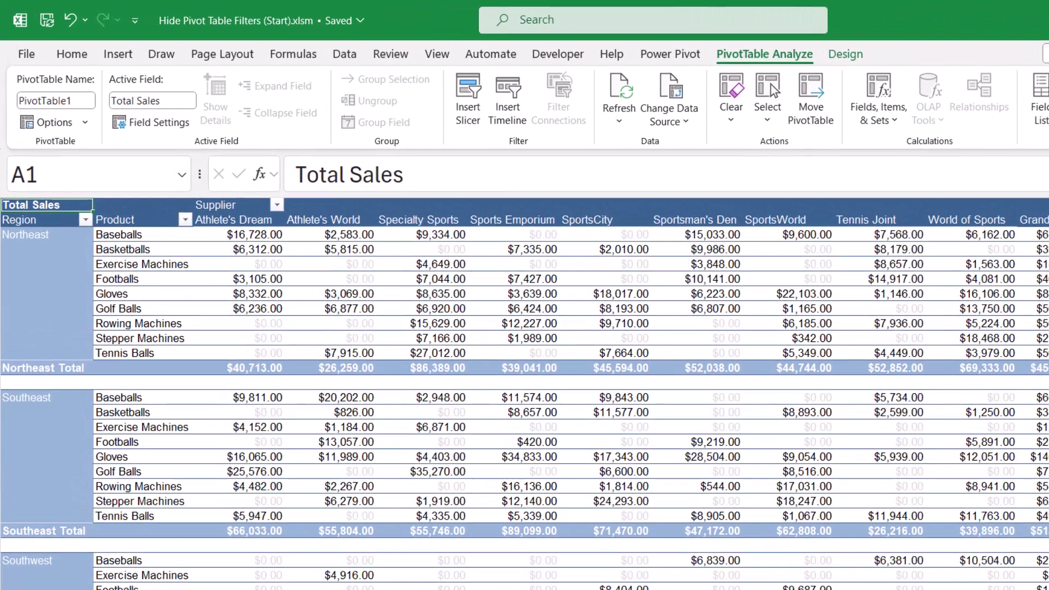
- Open the Region, Product and Supplier filter dropdowns on the pivot table
left_click(86, 220)
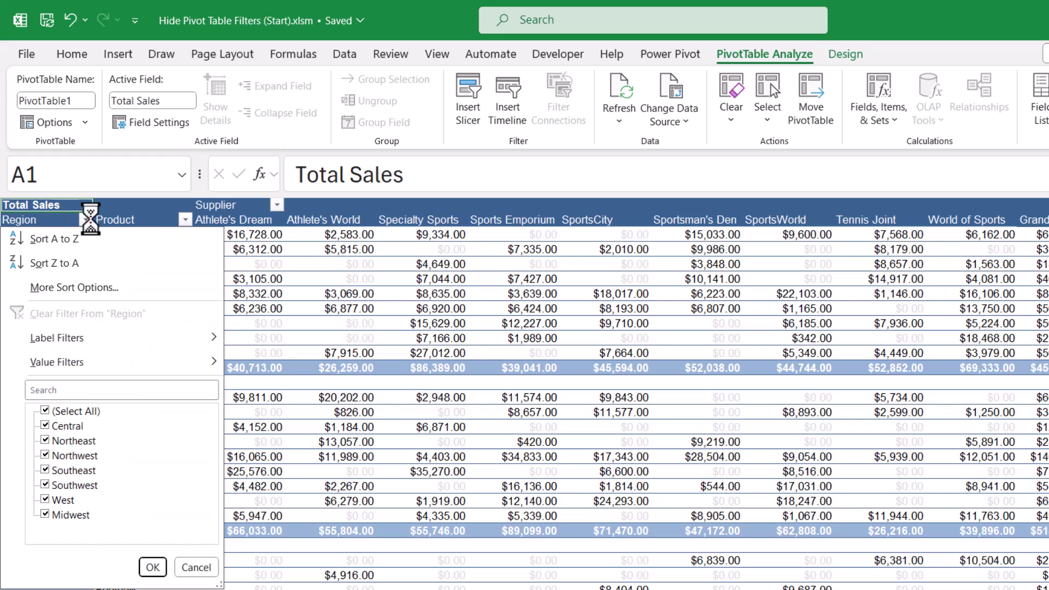
left_click(185, 220)
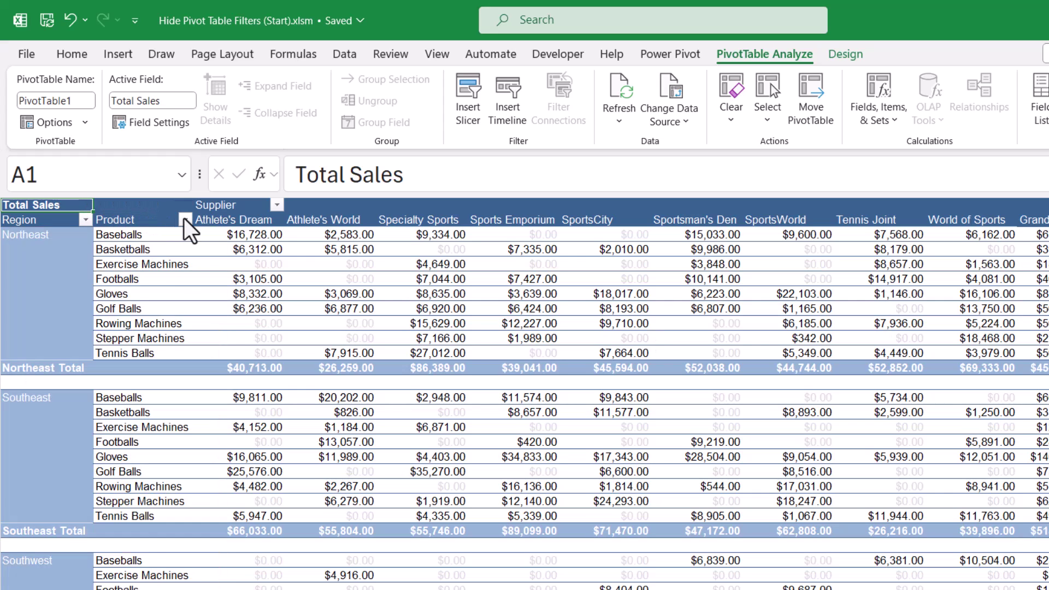
left_click(277, 205)
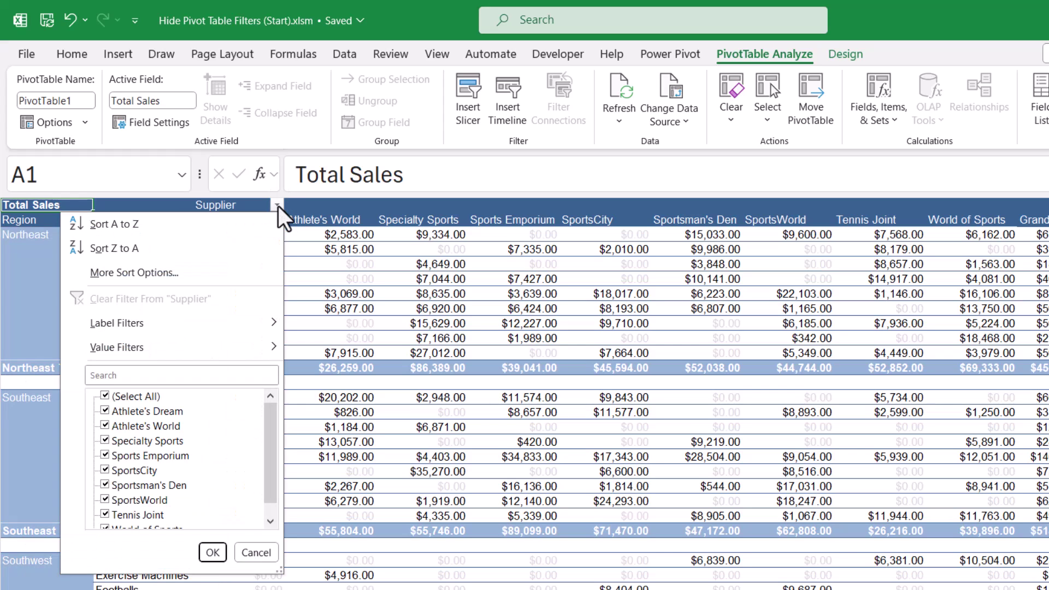
mouse_move(270, 437)
left_mouse_down()
mouse_move(268, 464)
mouse_move(271, 444)
left_mouse_up()
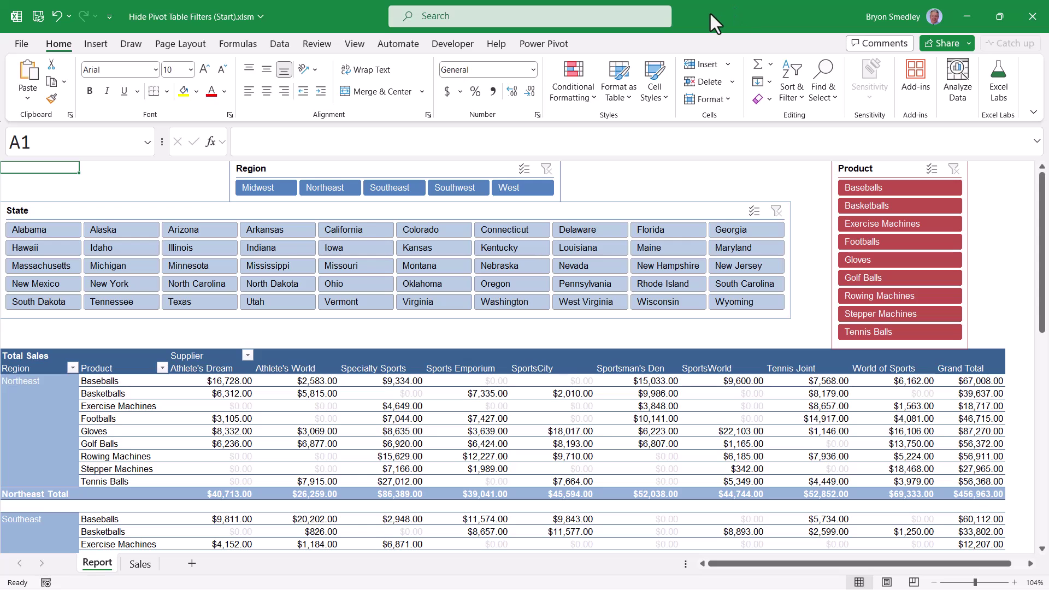
- Filter the report to Midwest, Northeast and Southeast regions, then clear the region filter
left_click(260, 188)
left_click(326, 185)
left_click(398, 190)
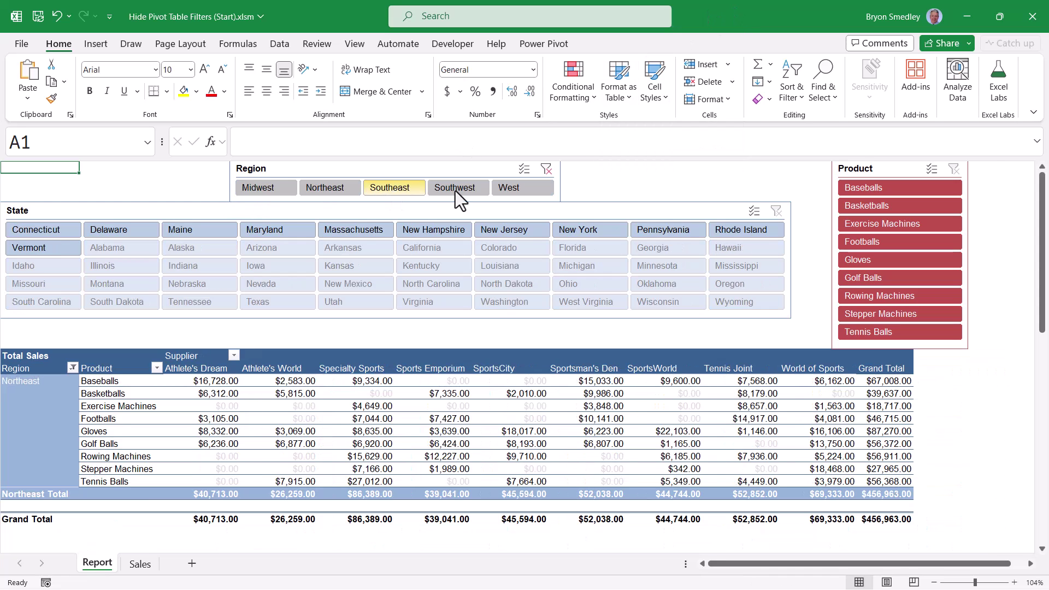
key("alt+c")
- Filter the report to Basketballs, Footballs, then Golf Balls, and clear the product filter
left_click(882, 207)
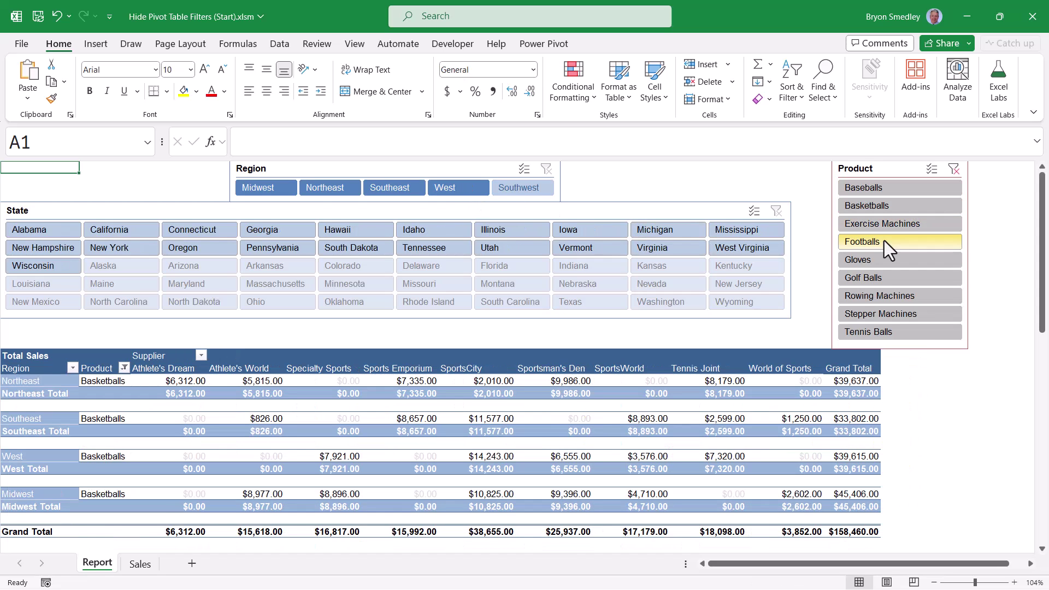
left_click(884, 241)
left_click(884, 278)
key("alt+c")
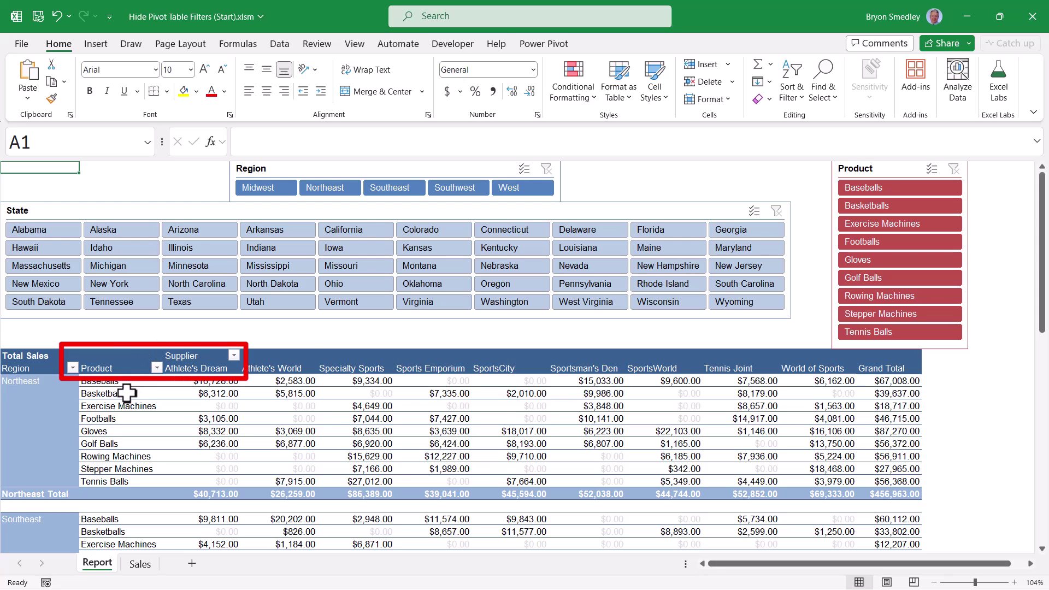
- Turn the pivot table's Field Headers off and back on from PivotTable Analyze
left_click(54, 406)
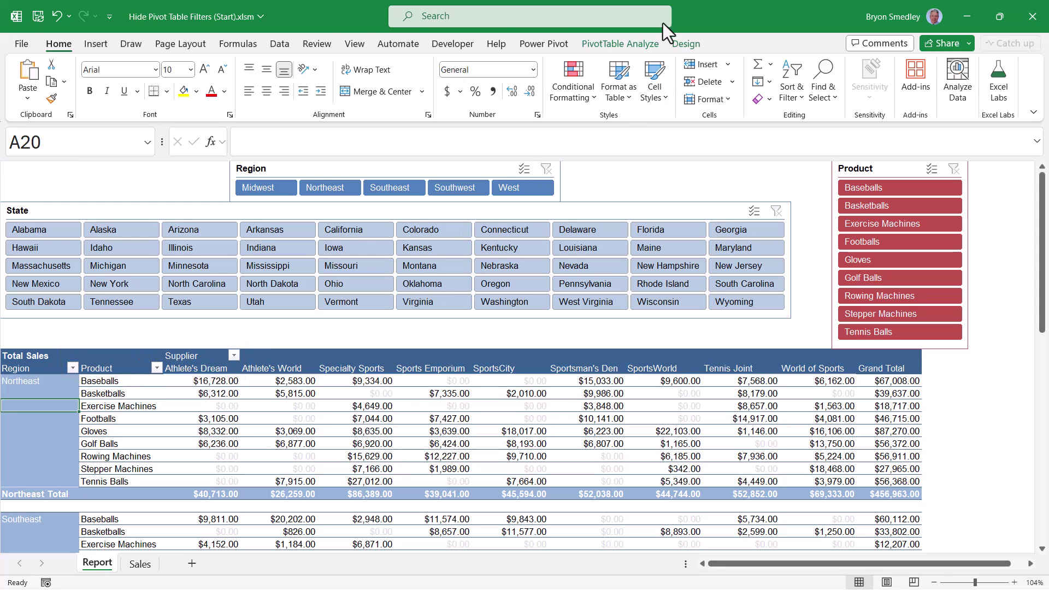
left_click(612, 45)
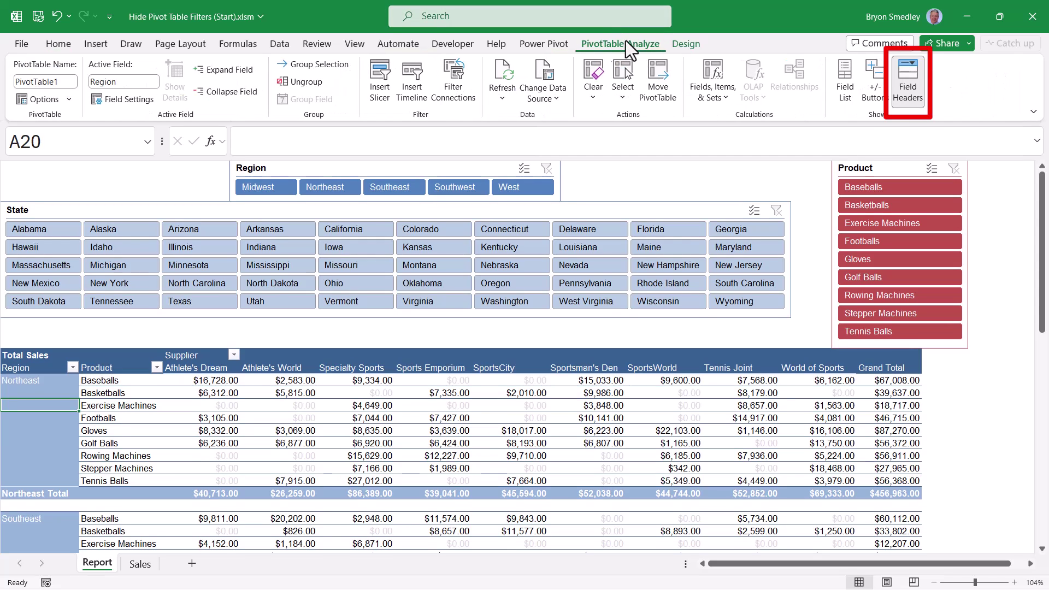
left_click(909, 81)
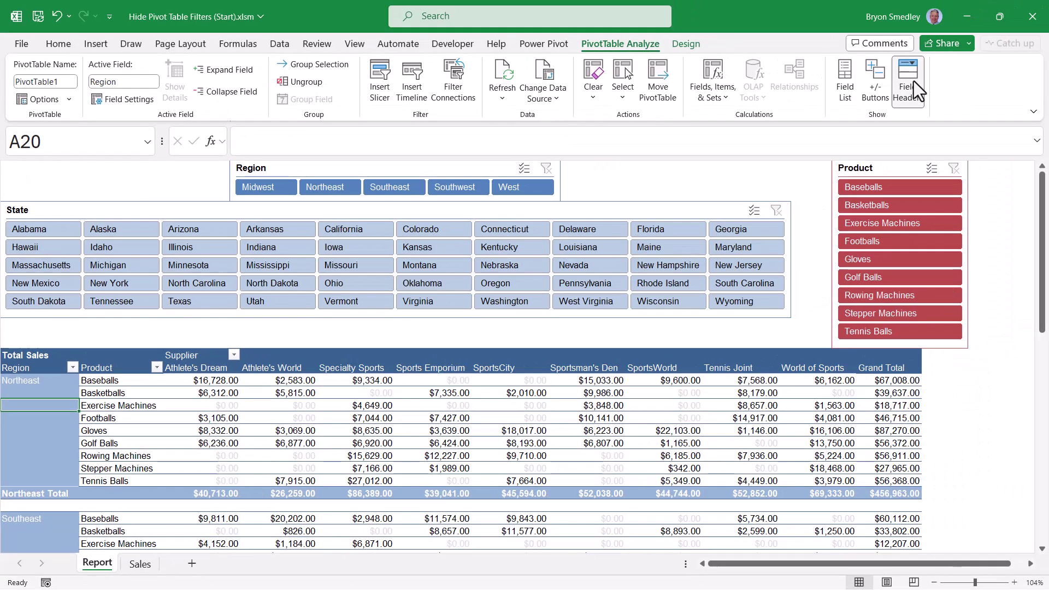
left_click(914, 81)
left_click(913, 81)
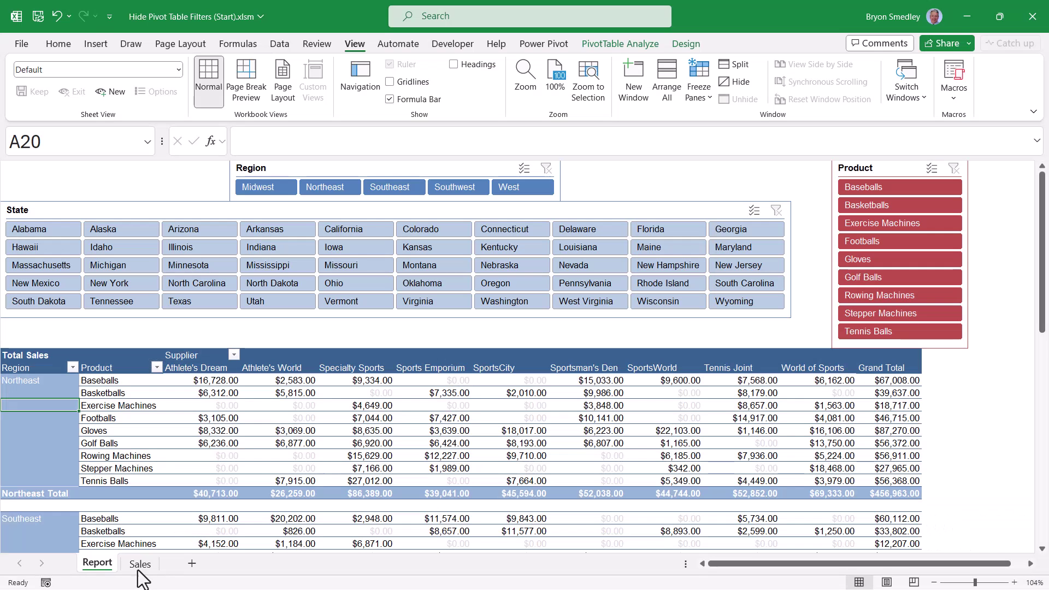
- Insert Module1 in the workbook's VBA project, paste the Hide_PT_Filters macro, and return to Excel
right_click(106, 563)
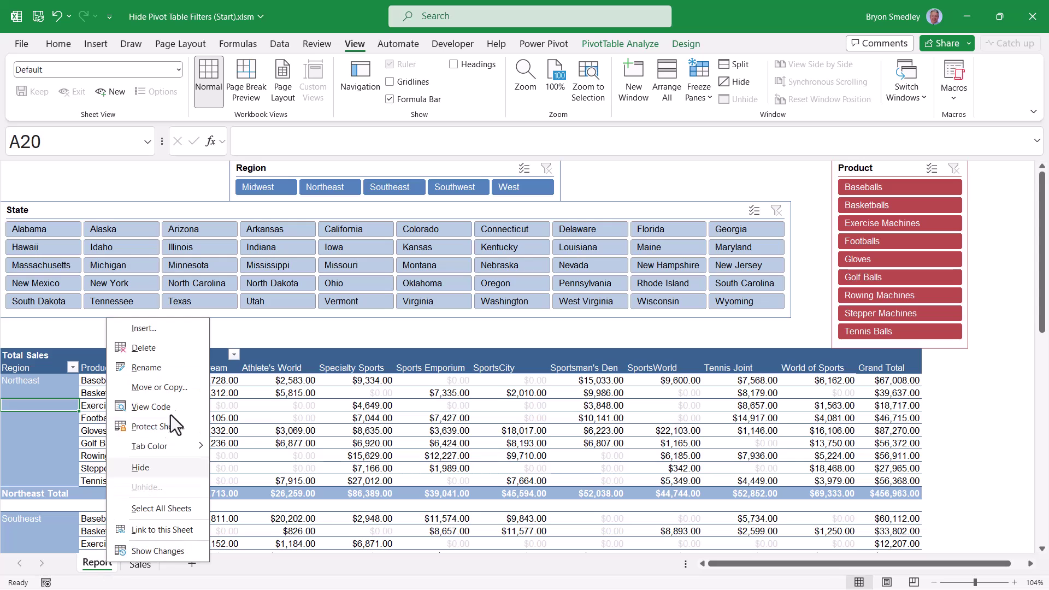
left_click(151, 406)
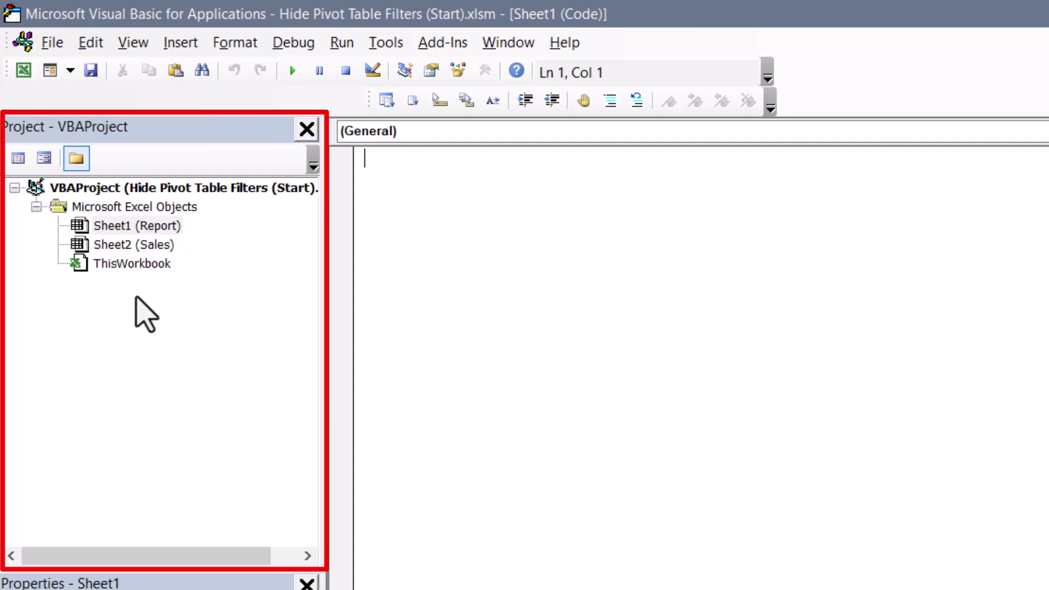
right_click(126, 244)
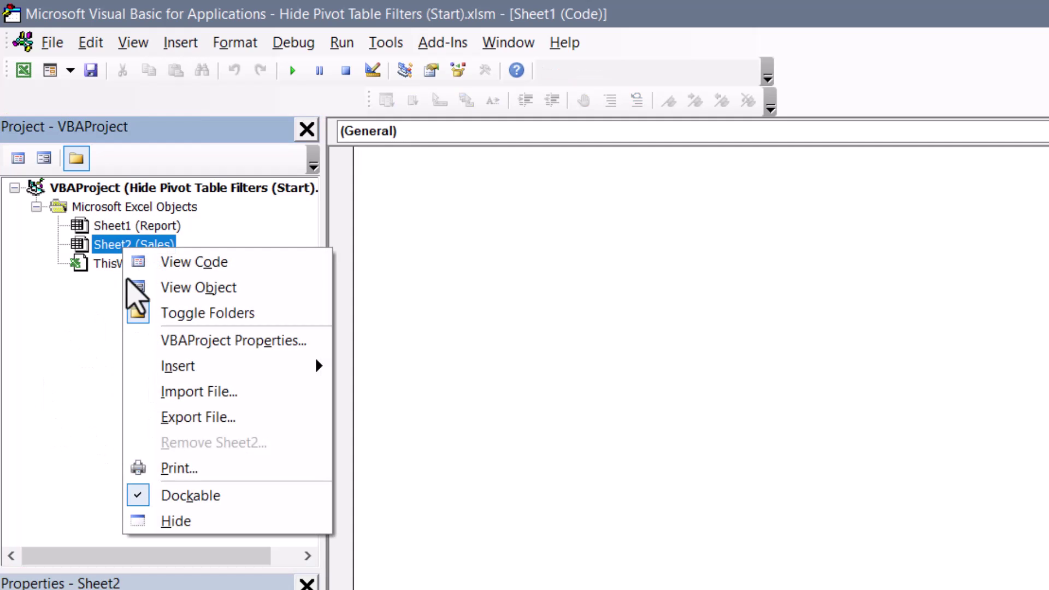
mouse_move(163, 367)
left_click(374, 392)
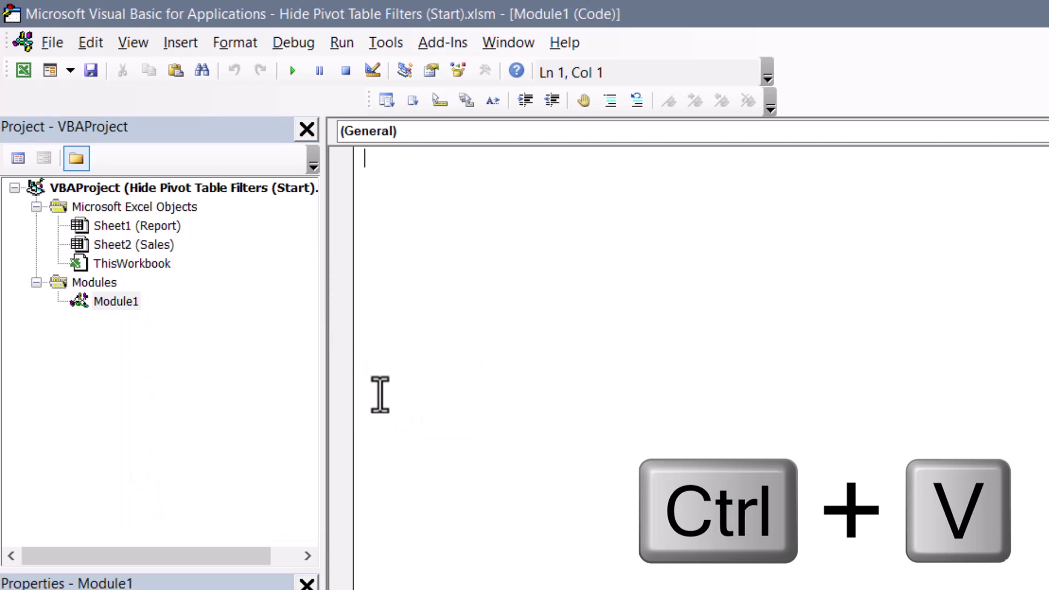
type("Sub Hide_PT_Filters()  Dim pt As PivotTable Dim pf As PivotField      On Error Resume Next      Set pt = ActiveSheet.PivotTables(1)      For Each pf In pt.PivotFields         pf.EnableItemSelection = False     Next pf  End Sub")
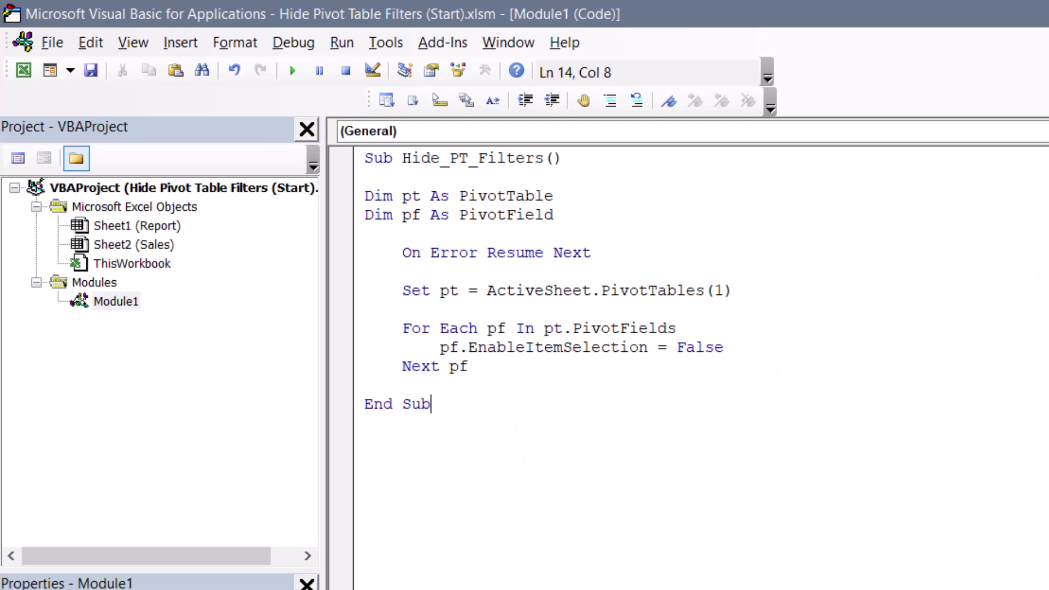
key("alt+F11")
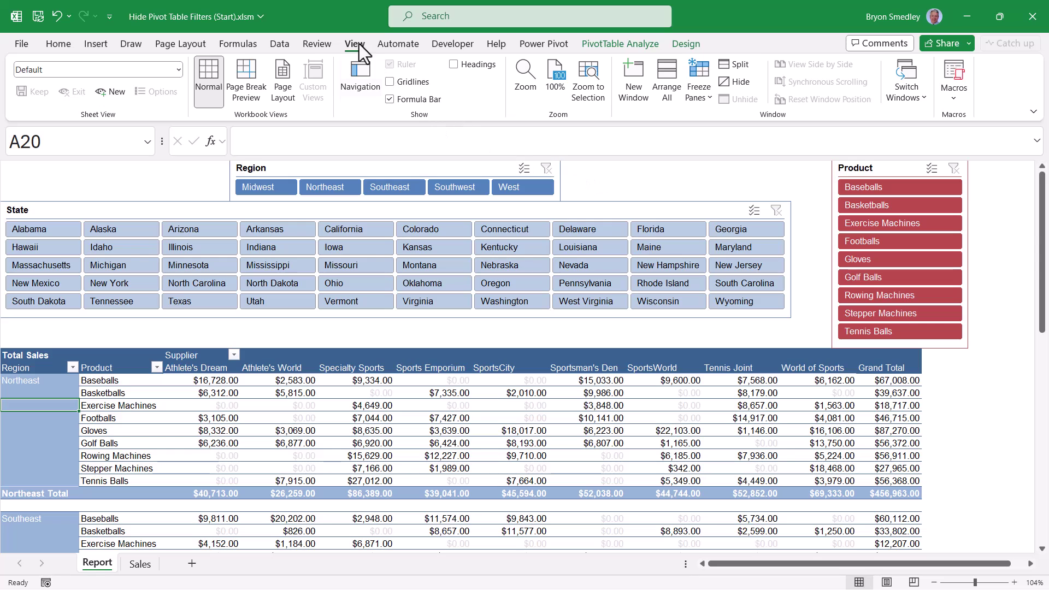
- Run Hide_PT_Filters from the View tab's Macros list to remove the pivot filter buttons
left_click(951, 97)
left_click(968, 119)
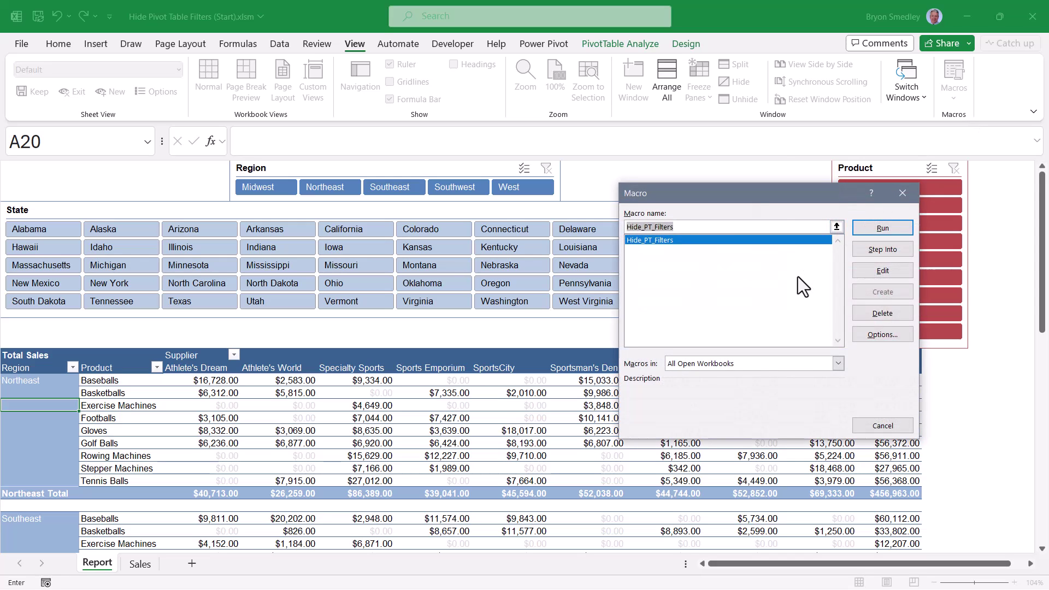
left_click(895, 229)
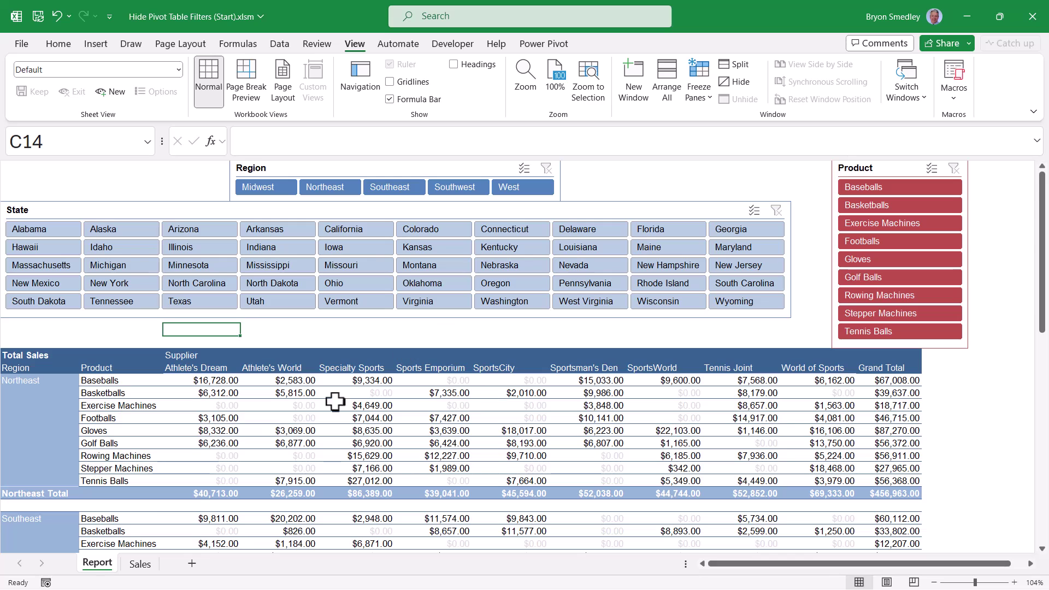
- Open Module1 in the VBA editor and rename the macro to Toggle_PT_Filters
right_click(103, 571)
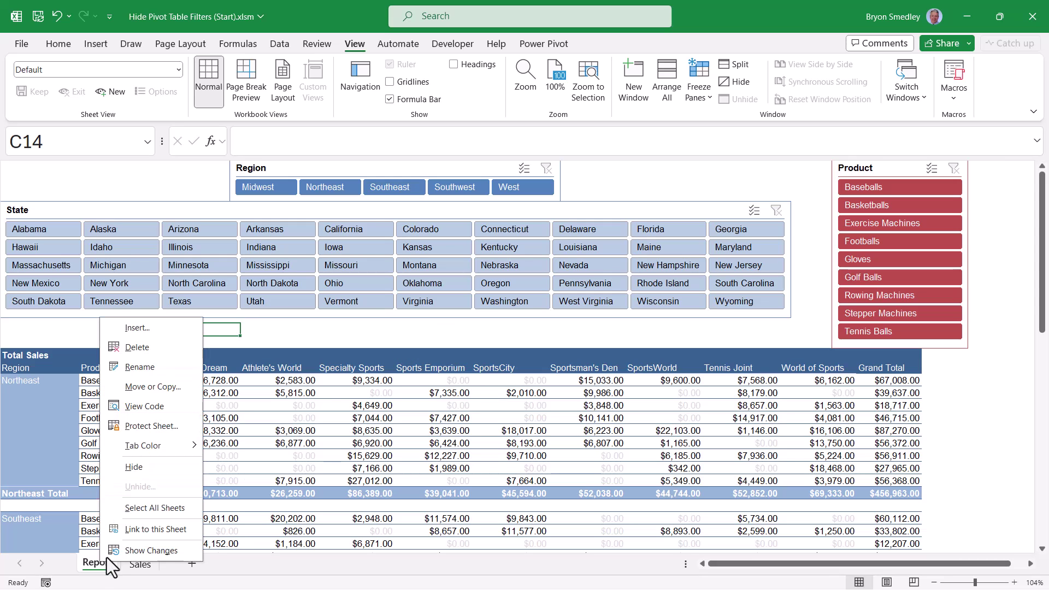
left_click(137, 406)
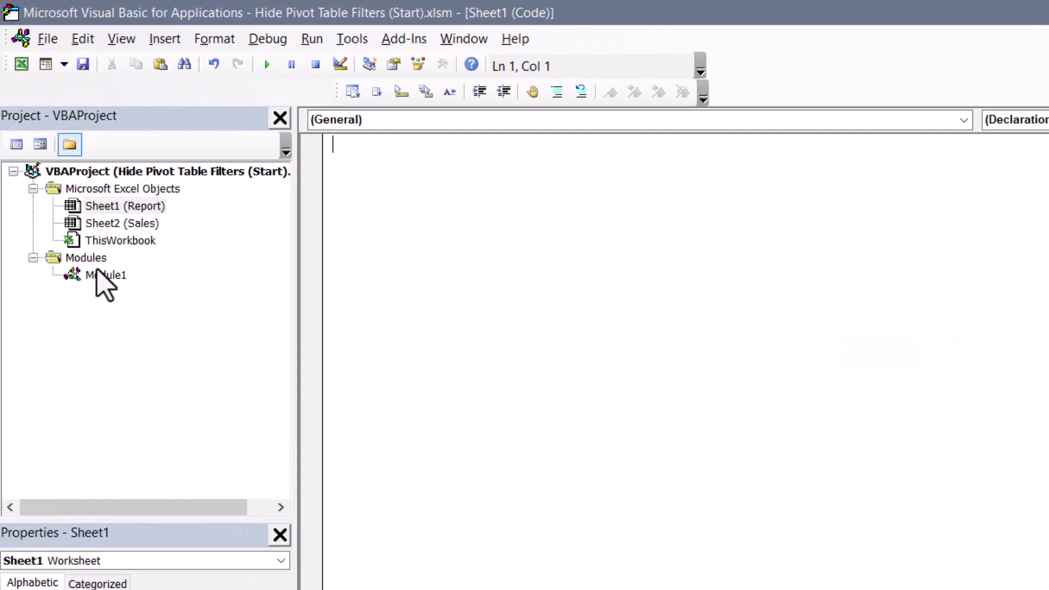
double_click(114, 310)
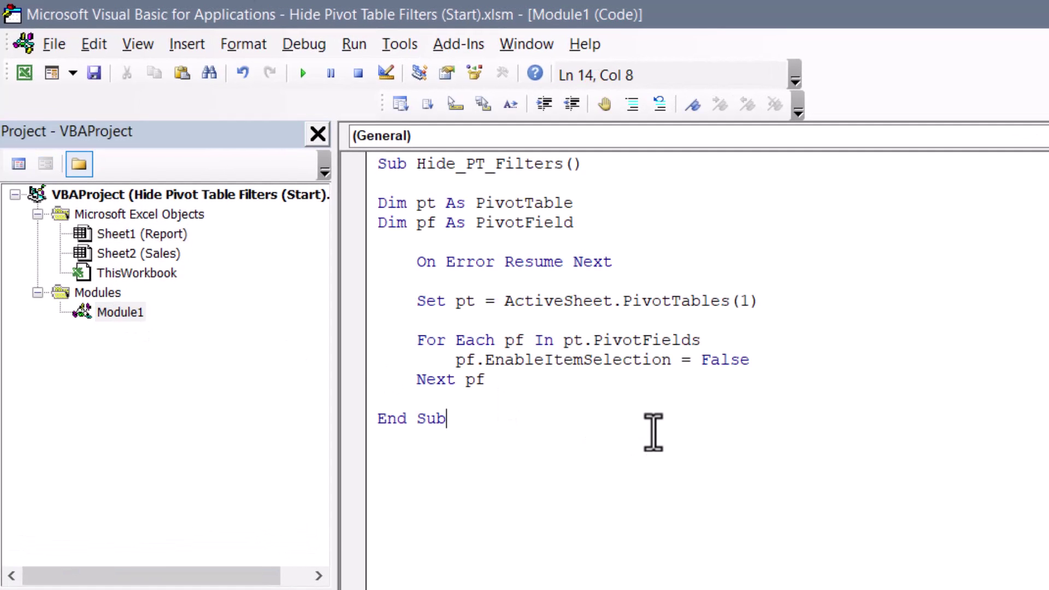
left_click_drag(416, 163, 455, 164)
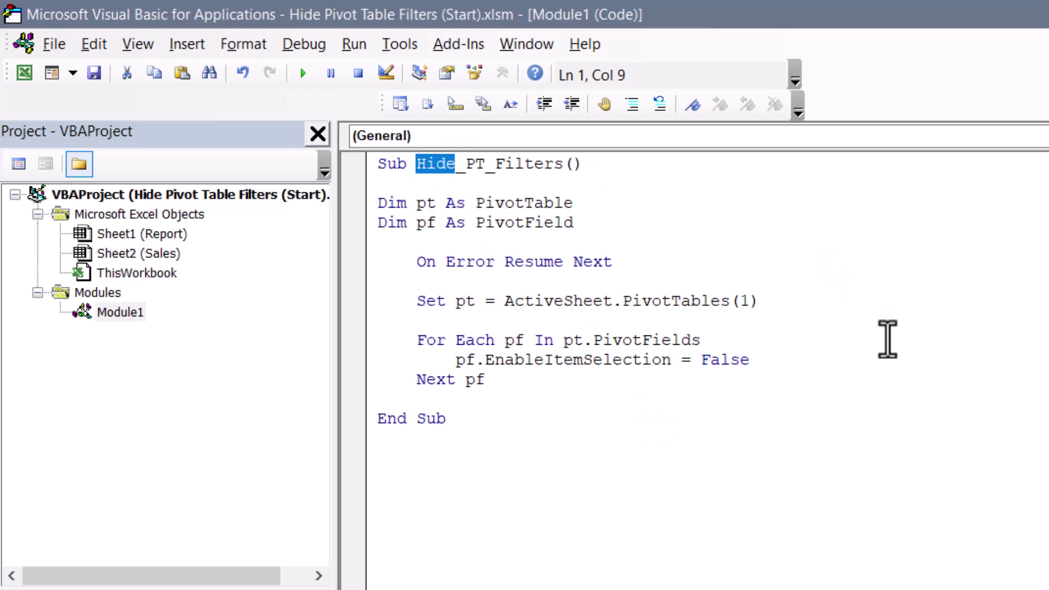
type("Toggle")
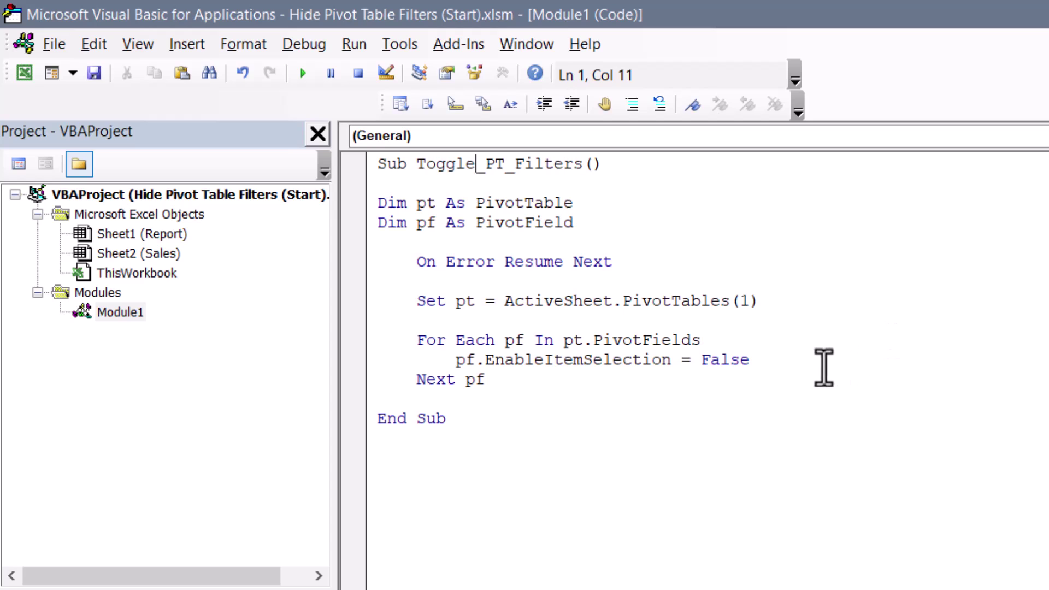
- Replace False on line 11 with Not pf.EnableItemSelection
left_click(733, 361)
double_click(732, 362)
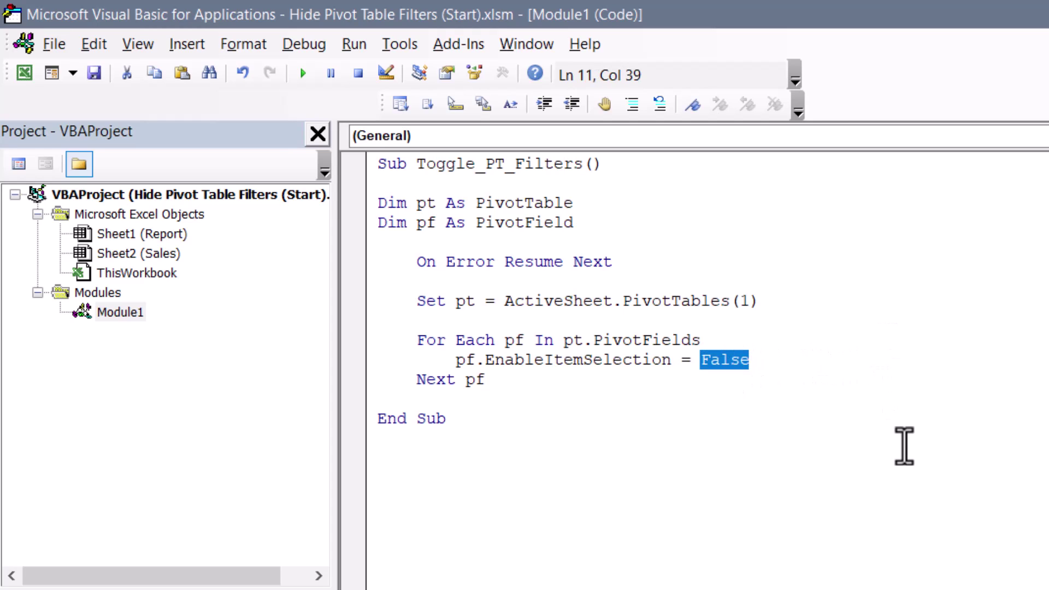
key("Delete")
left_click_drag(456, 361, 672, 361)
key("ctrl+c")
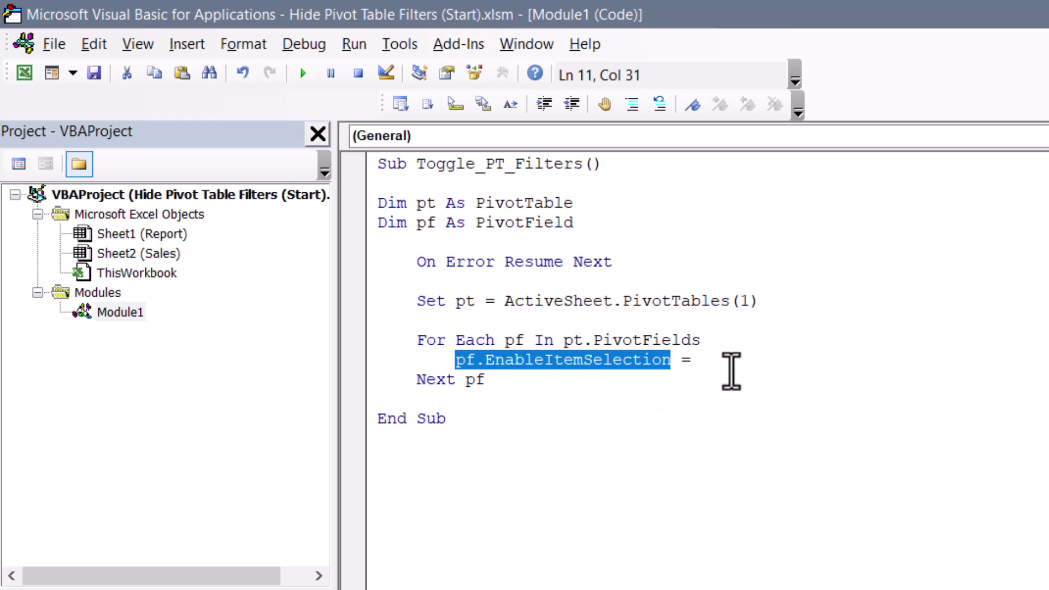
left_click(798, 369)
key("ctrl+v")
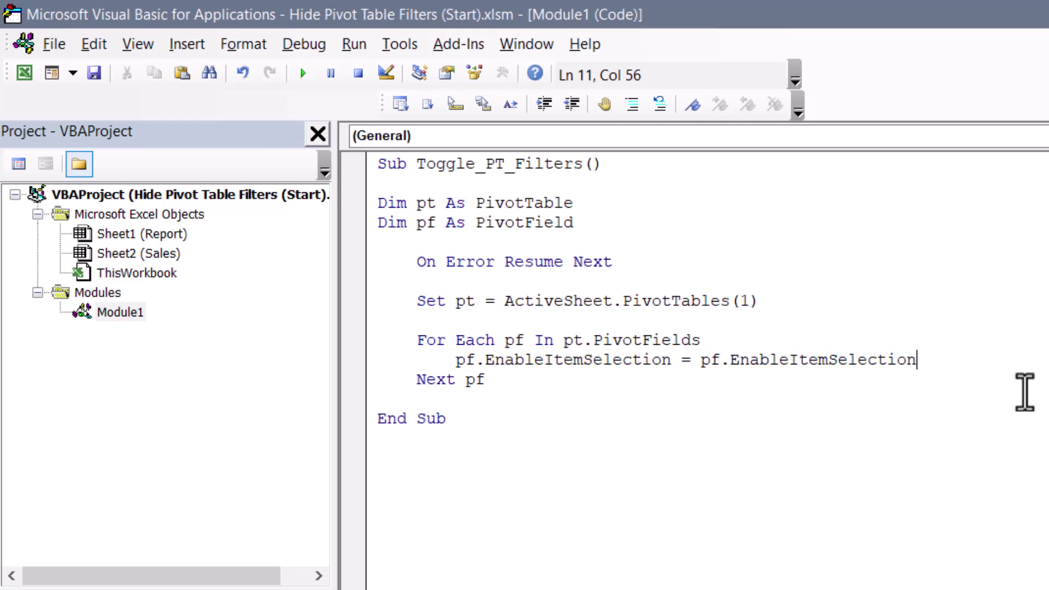
key("ctrl+Left")
key("ctrl+Left")
key("ctrl+Left")
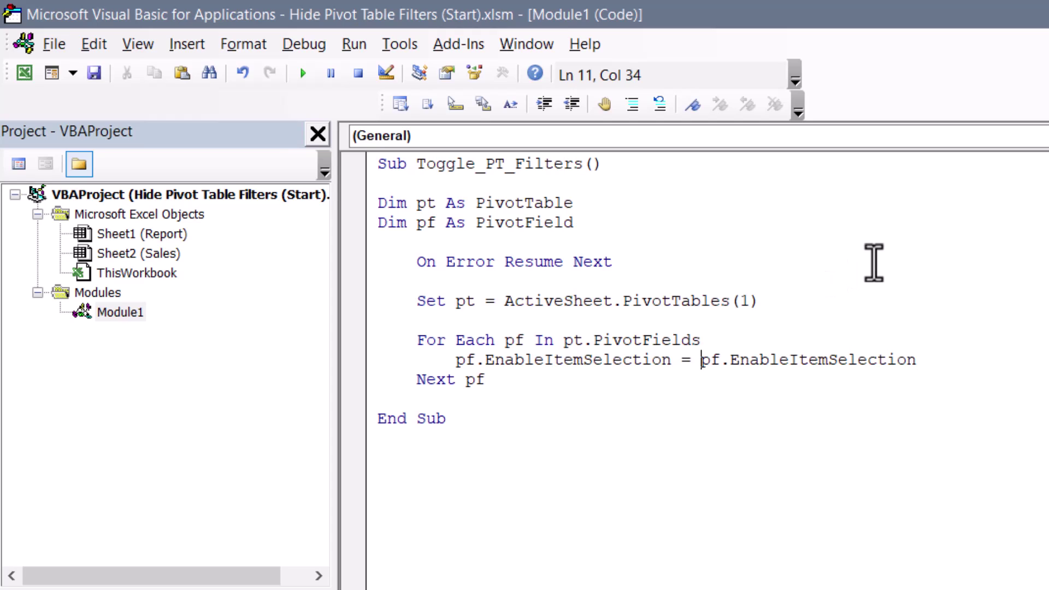
type("Not")
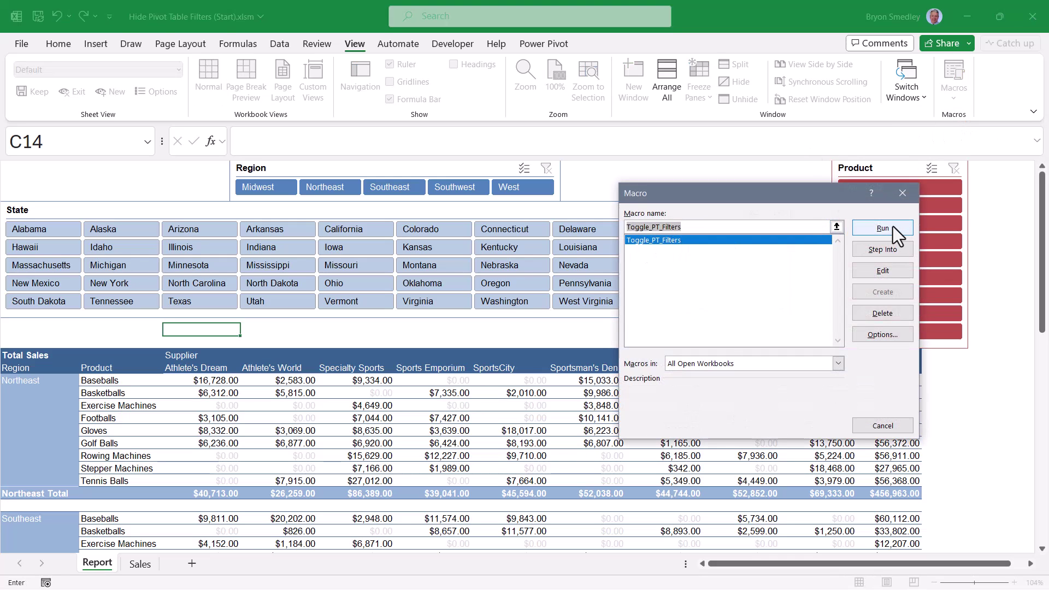
- Run Toggle_PT_Filters twice to flip the pivot filter buttons, then cancel the Macro dialog
left_click(892, 226)
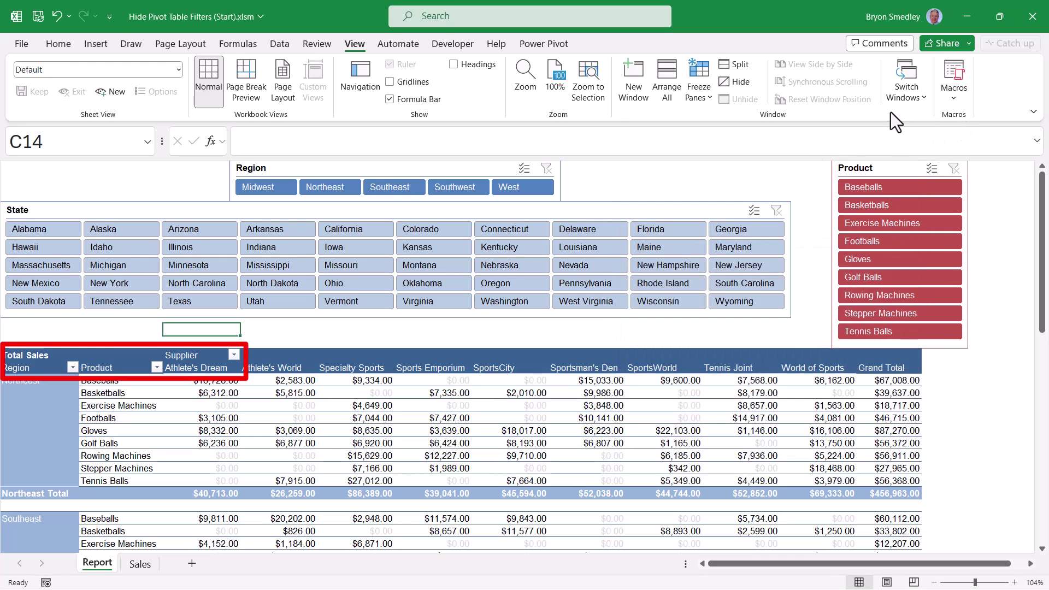
left_click(955, 97)
left_click(945, 121)
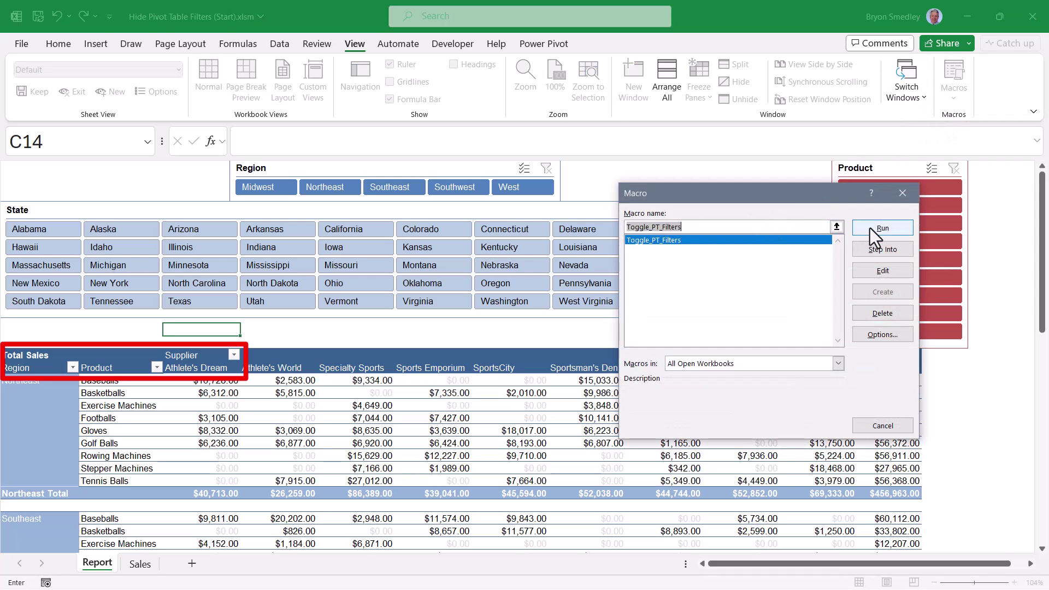
left_click(869, 228)
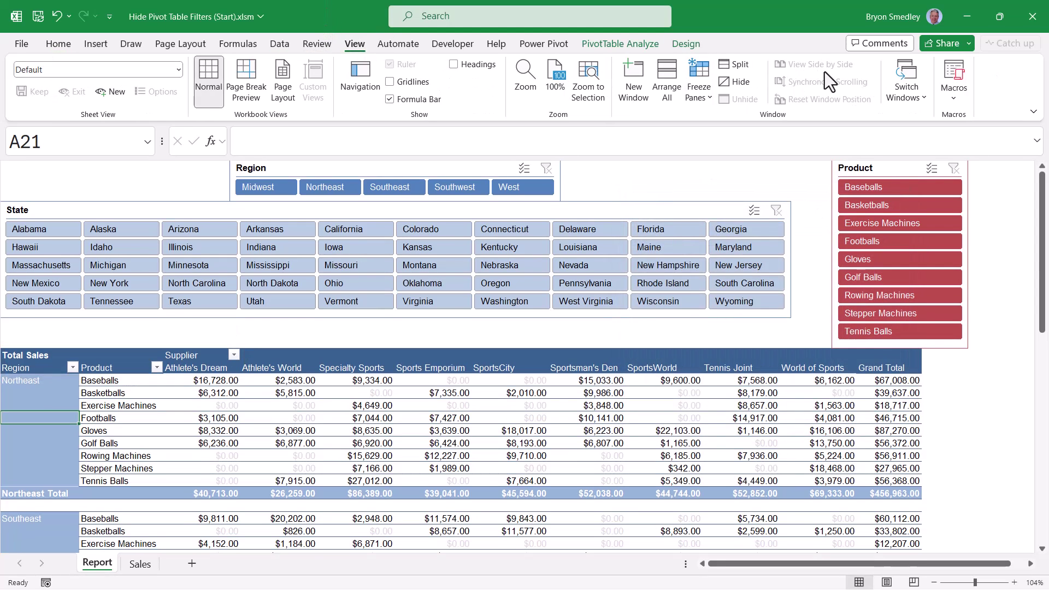
left_click(949, 94)
left_click(957, 119)
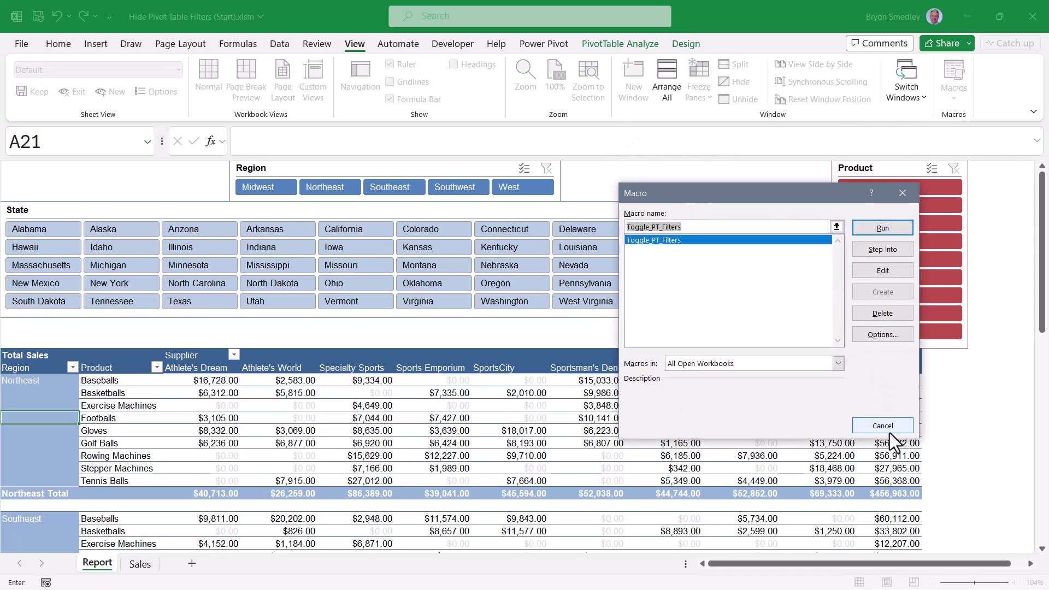
left_click(885, 426)
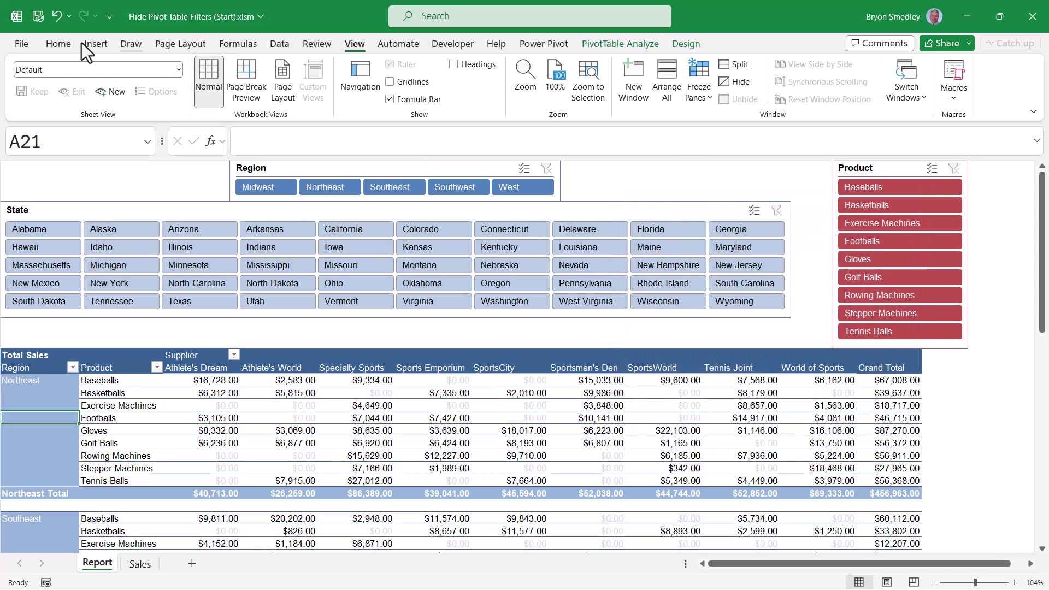
- Add the Toggle_PT_Filters macro to the Quick Access Toolbar from the Macros command list
left_click(60, 44)
left_click(110, 17)
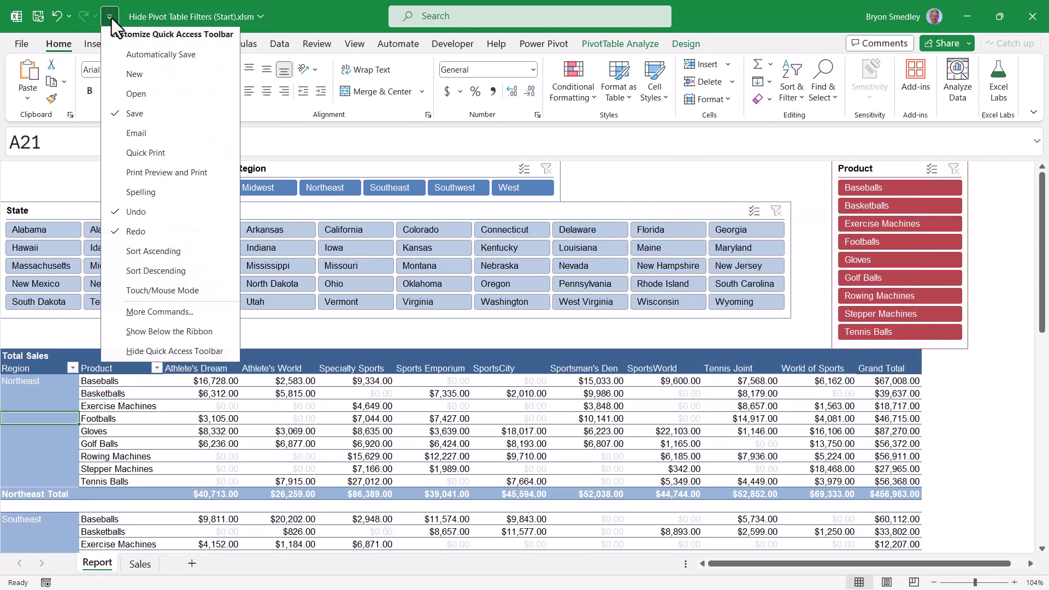
left_click(160, 312)
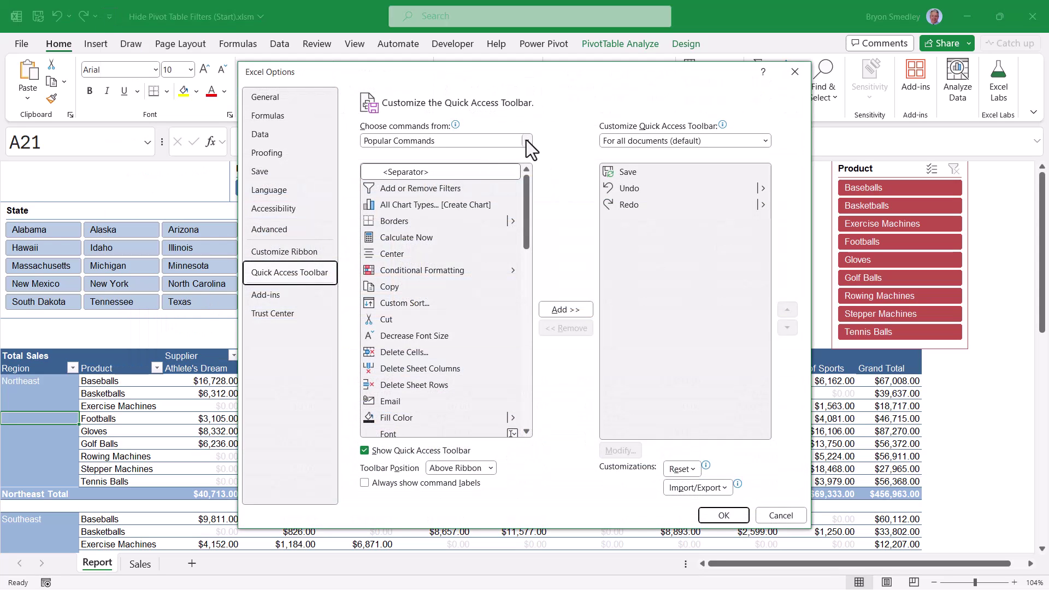
left_click(526, 140)
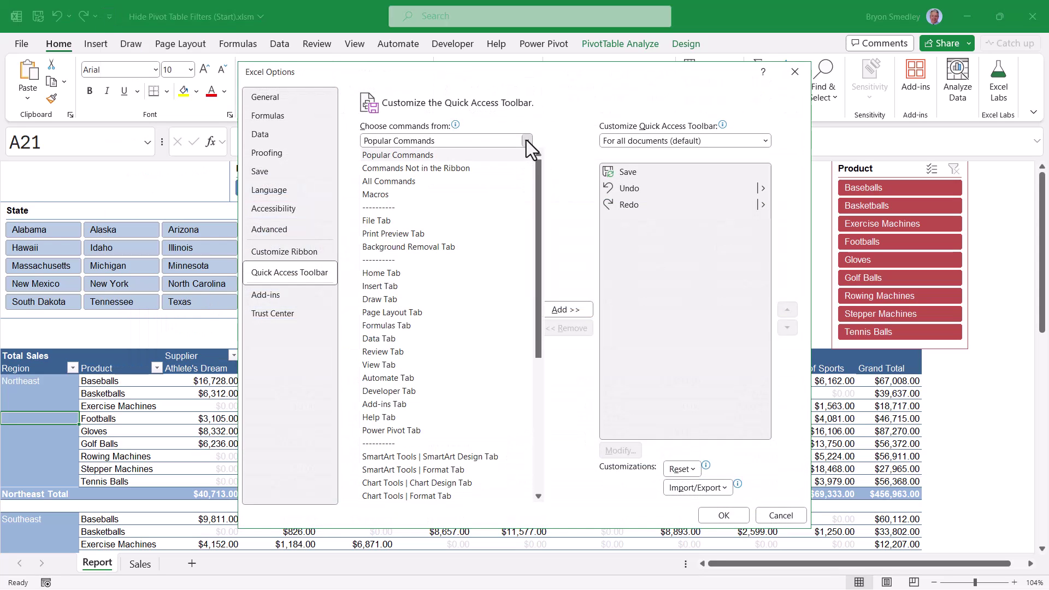
left_click(412, 195)
left_click(411, 190)
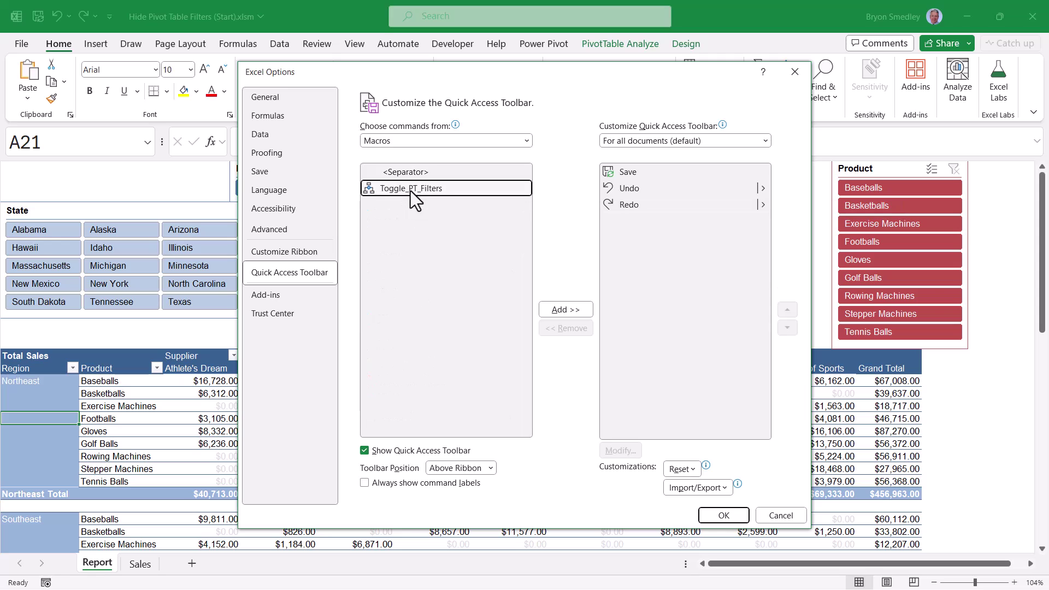
left_click(551, 310)
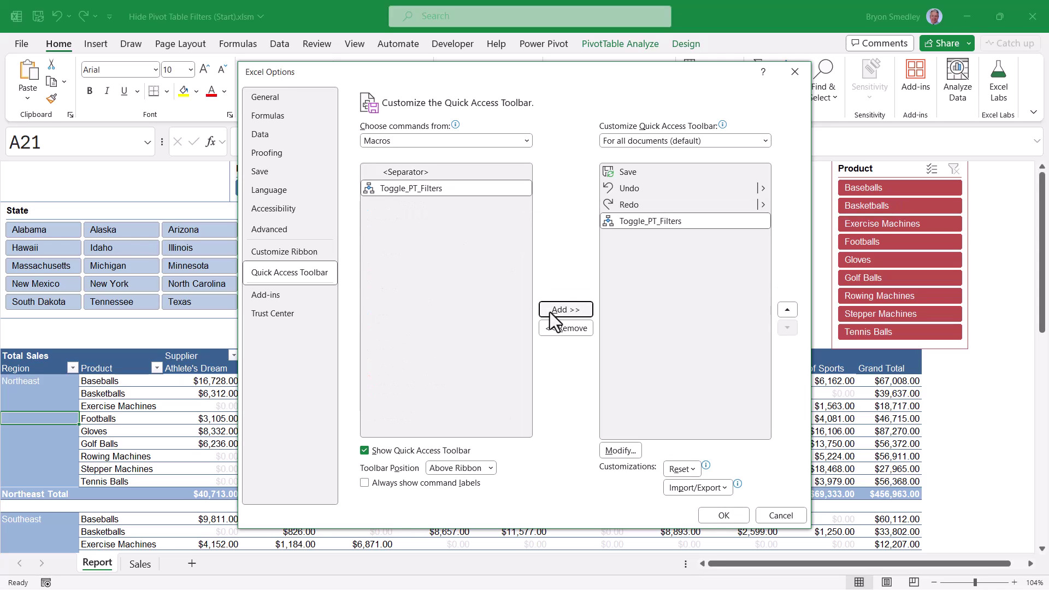
- Give the button a funnel symbol and the name Show/Hide Pivot Table Filter Controls
left_click(623, 451)
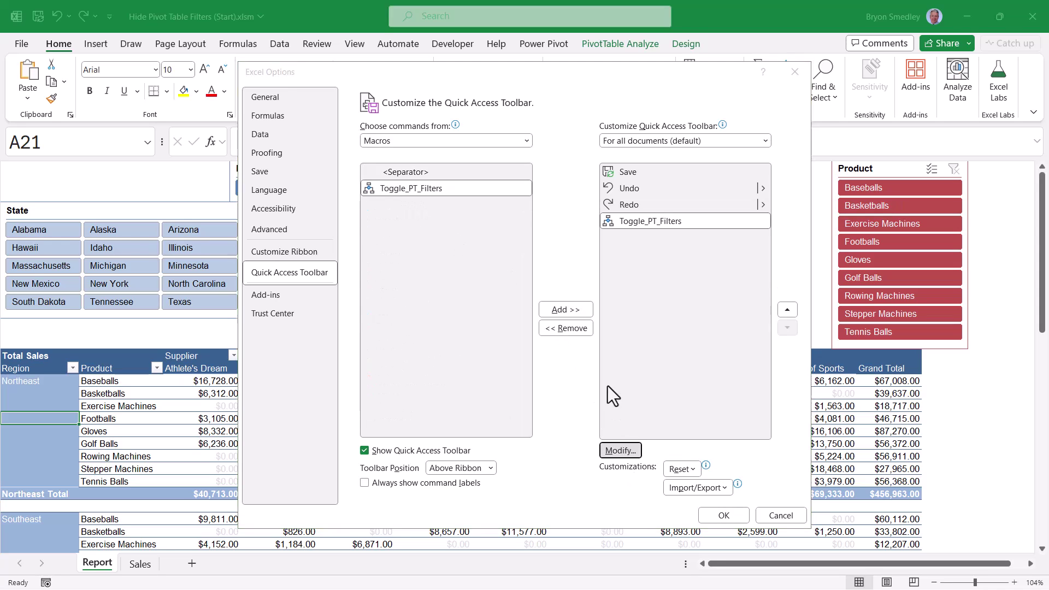
left_click(520, 261)
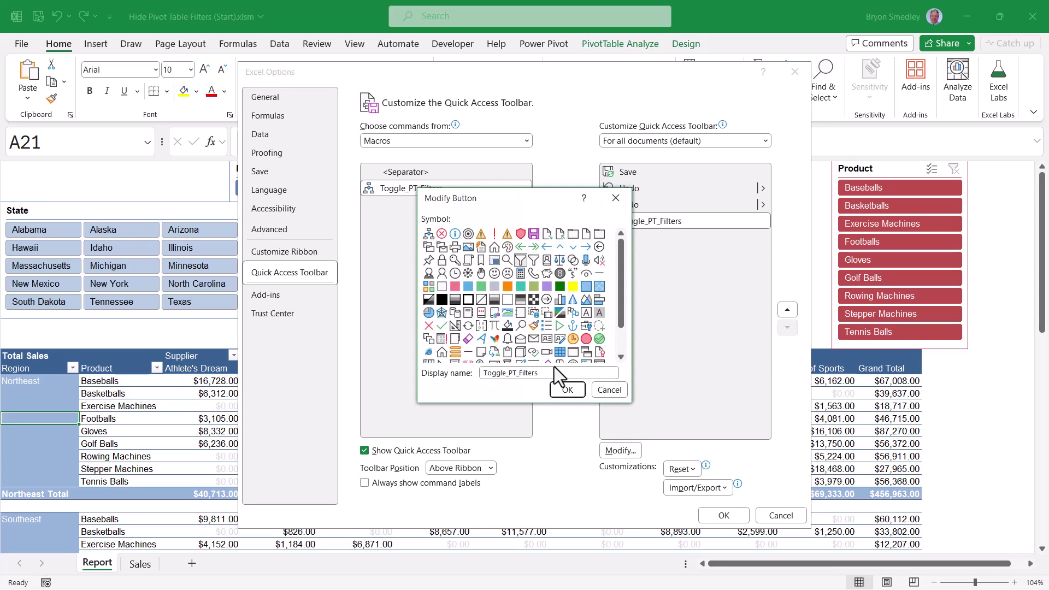
double_click(607, 373)
type("Show/Hide Pivot Table Filter Controls")
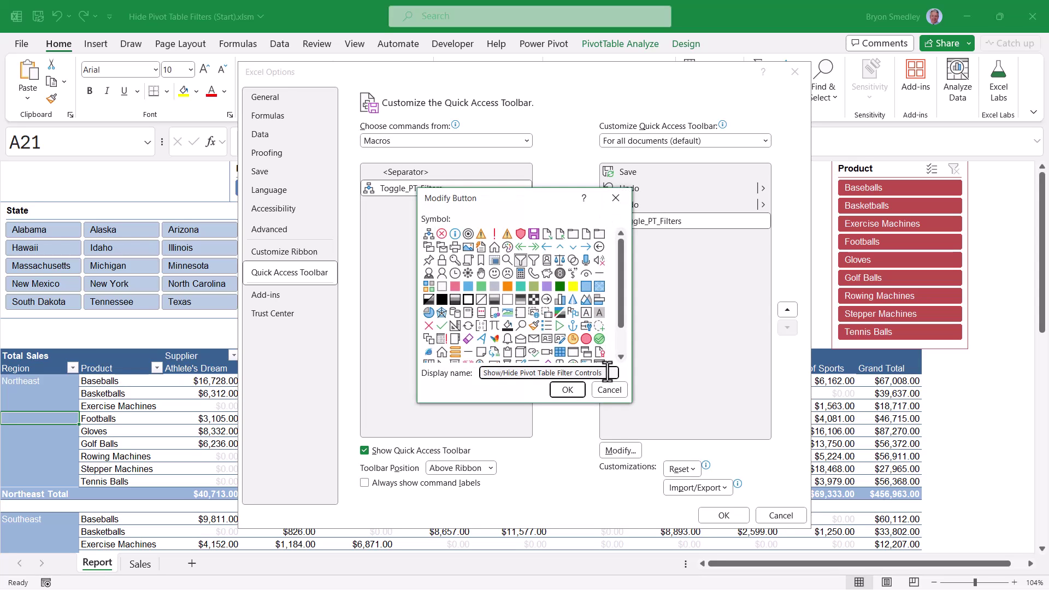
left_click(567, 390)
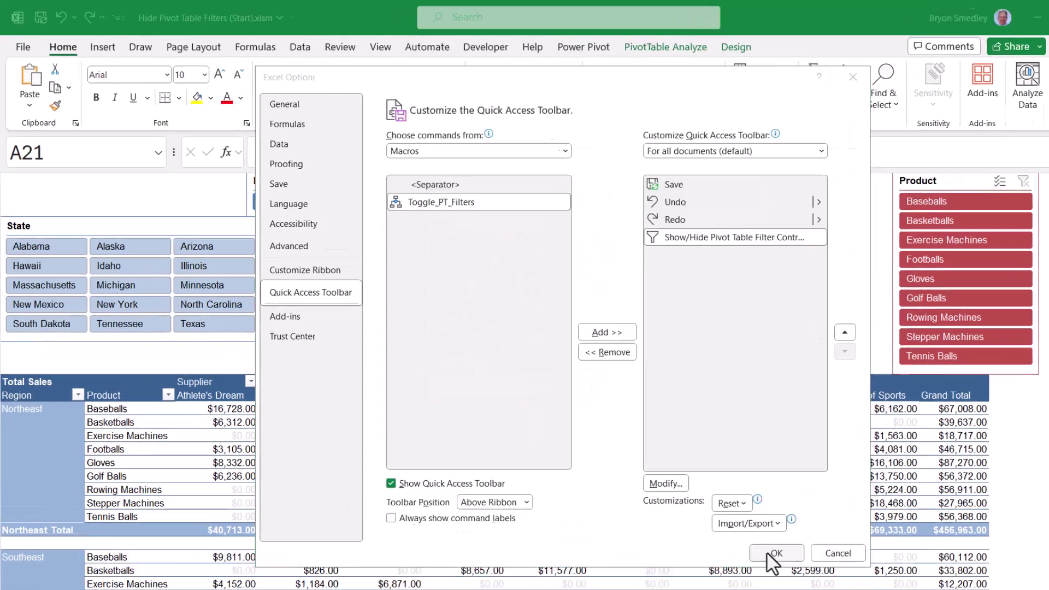
left_click(724, 515)
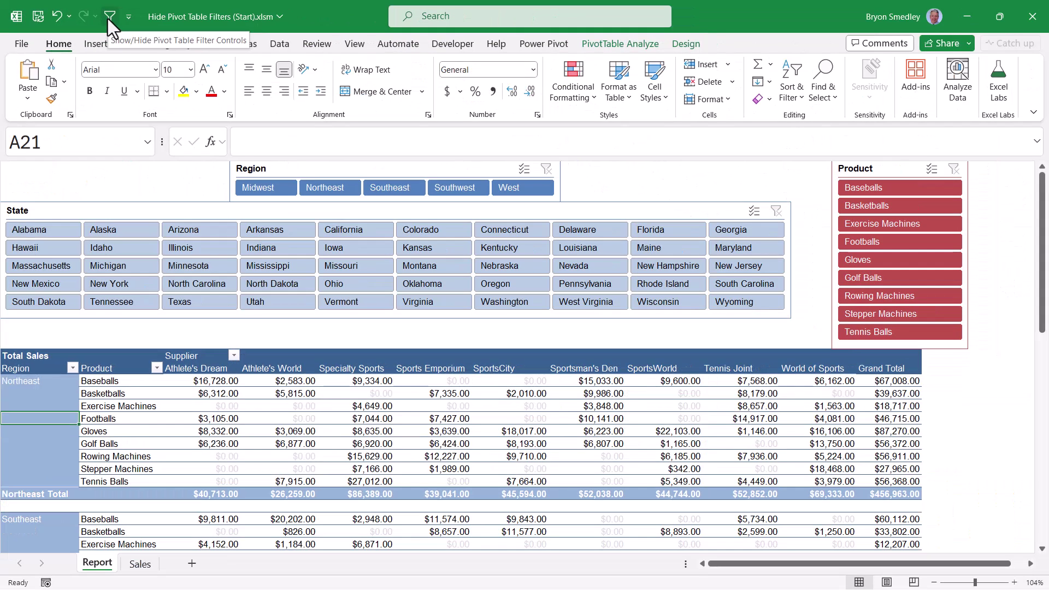
left_click(334, 50)
left_click(107, 18)
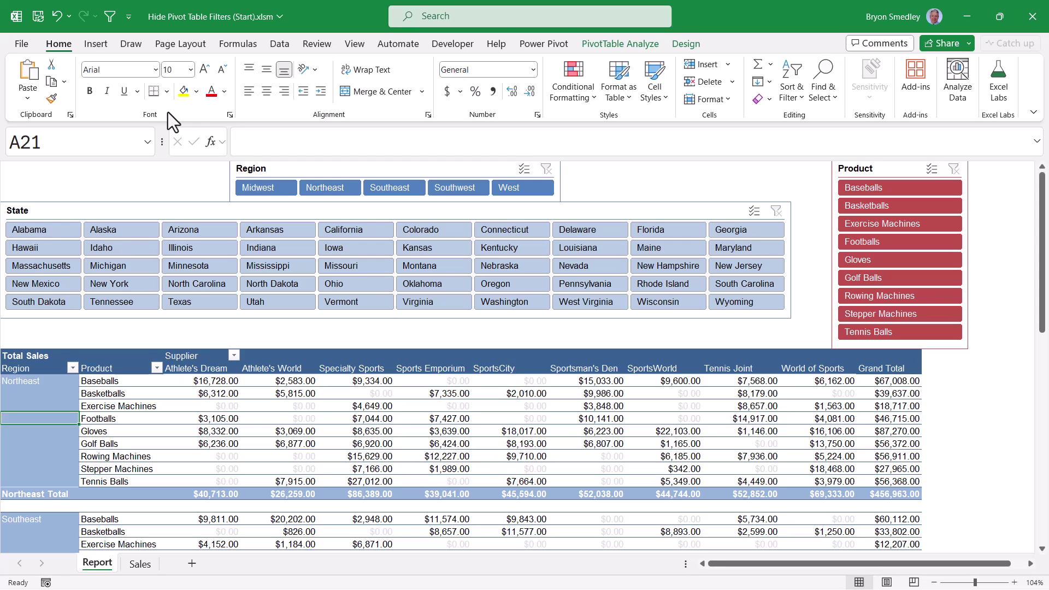
- Remove the existing toggle button from the Quick Access Toolbar and list Macros in its settings
right_click(110, 16)
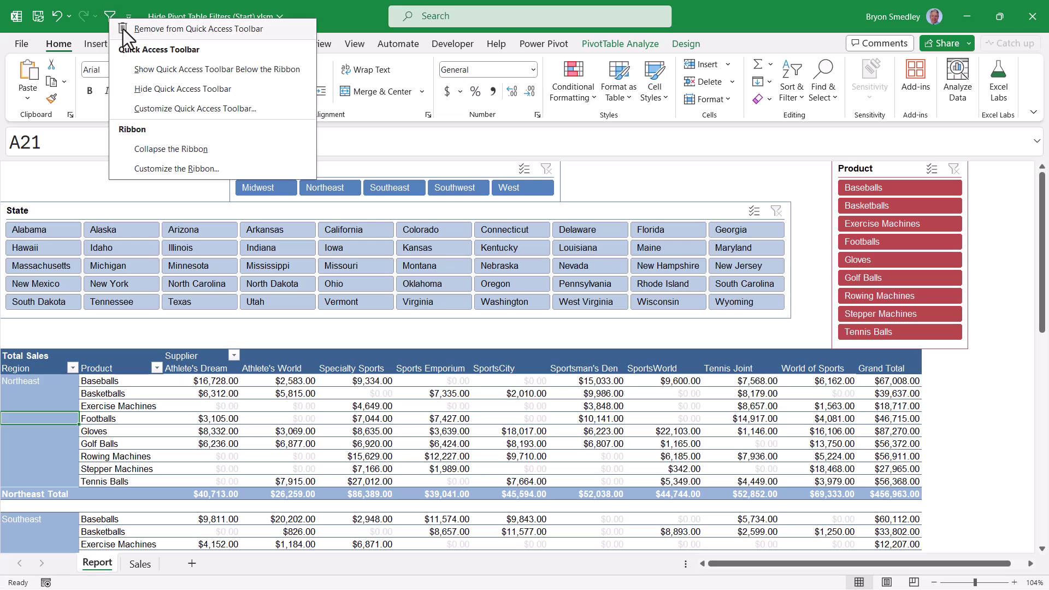
left_click(123, 28)
left_click(110, 22)
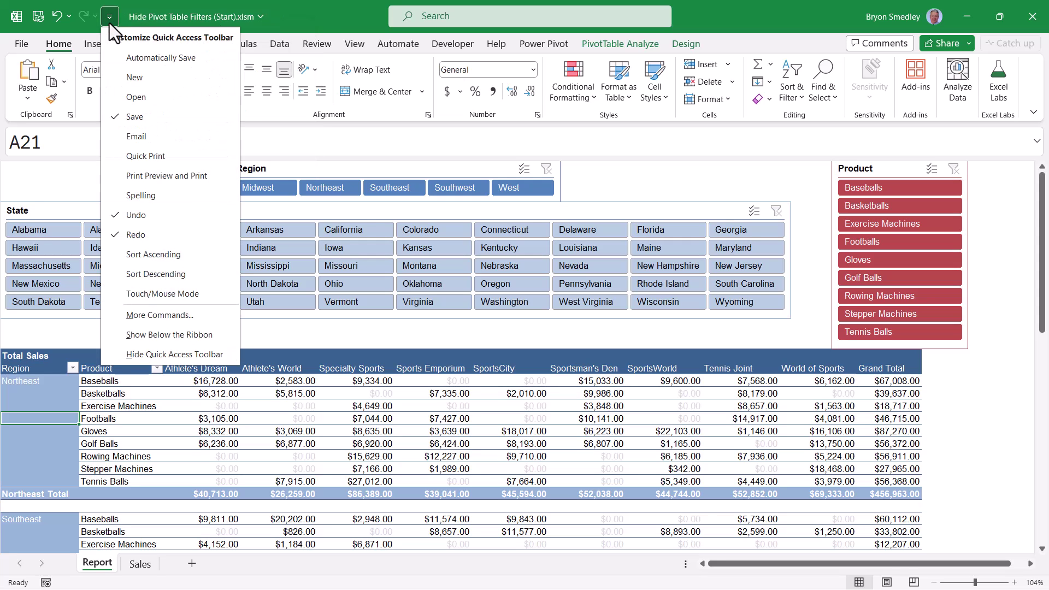
left_click(189, 314)
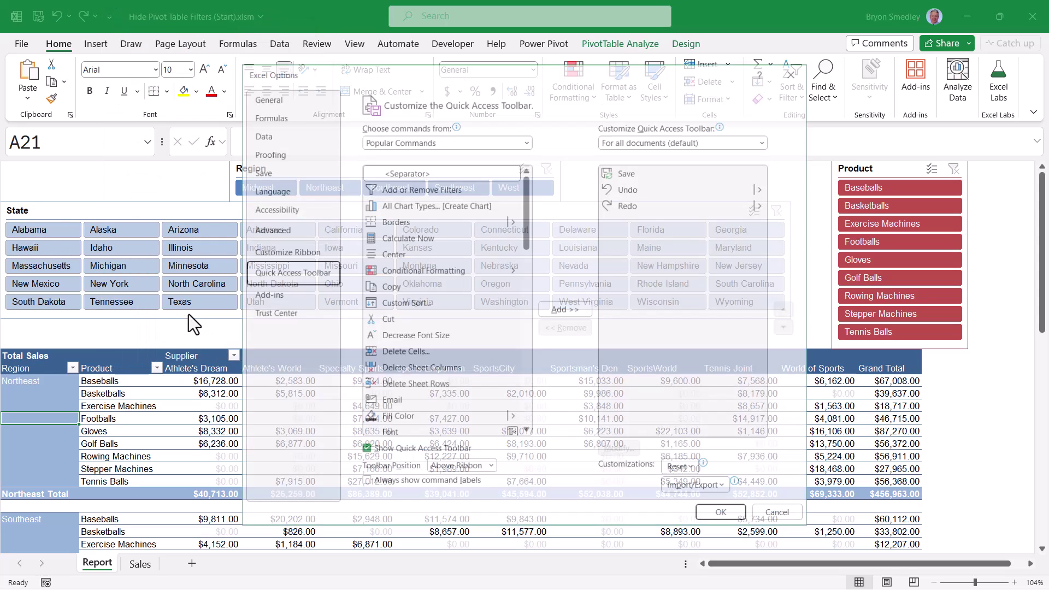
left_click(526, 141)
key("Escape")
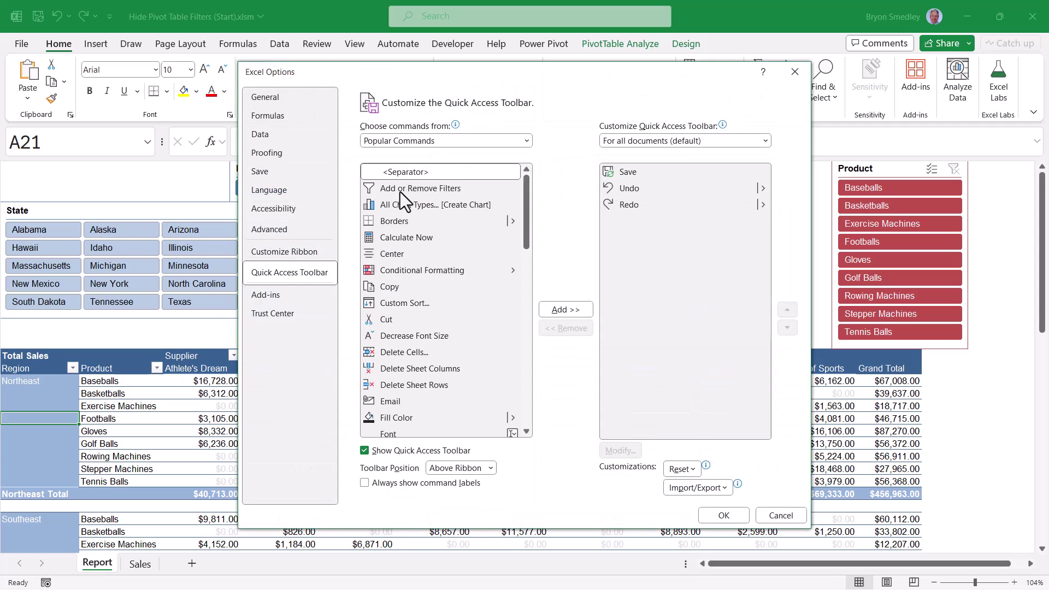
left_click(400, 192)
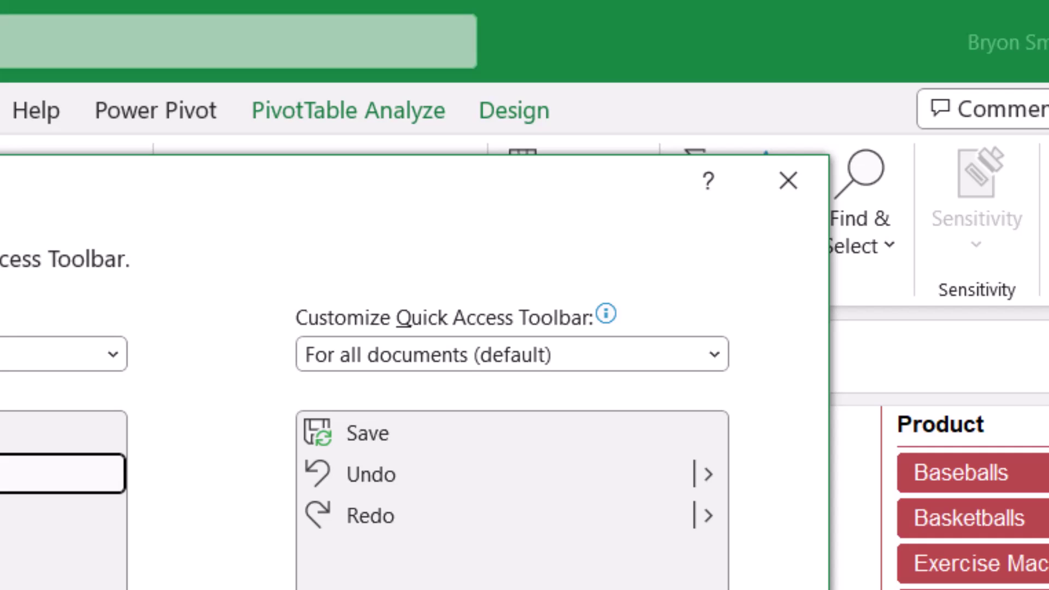
- Make the toolbar specific to Hide Pivot Table Filters (Start).xlsm and add Toggle_PT_Filters
left_click(714, 355)
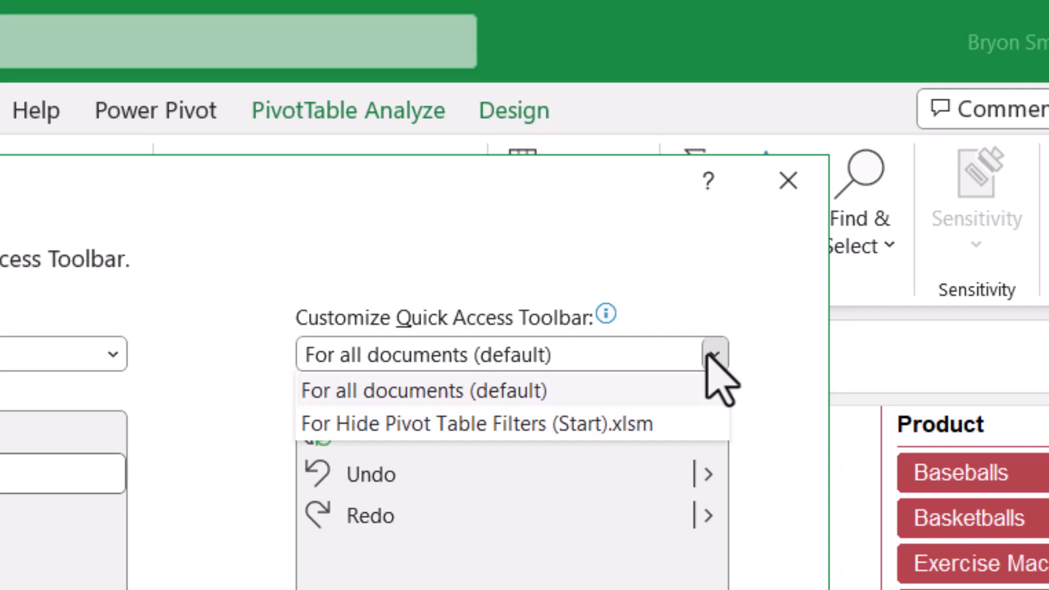
left_click(608, 424)
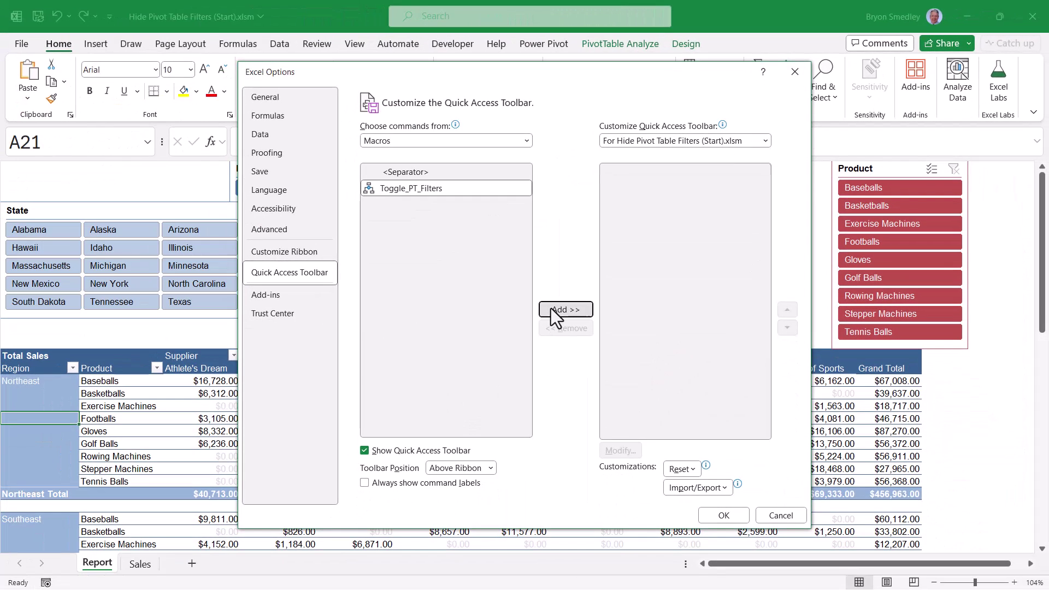
left_click(551, 308)
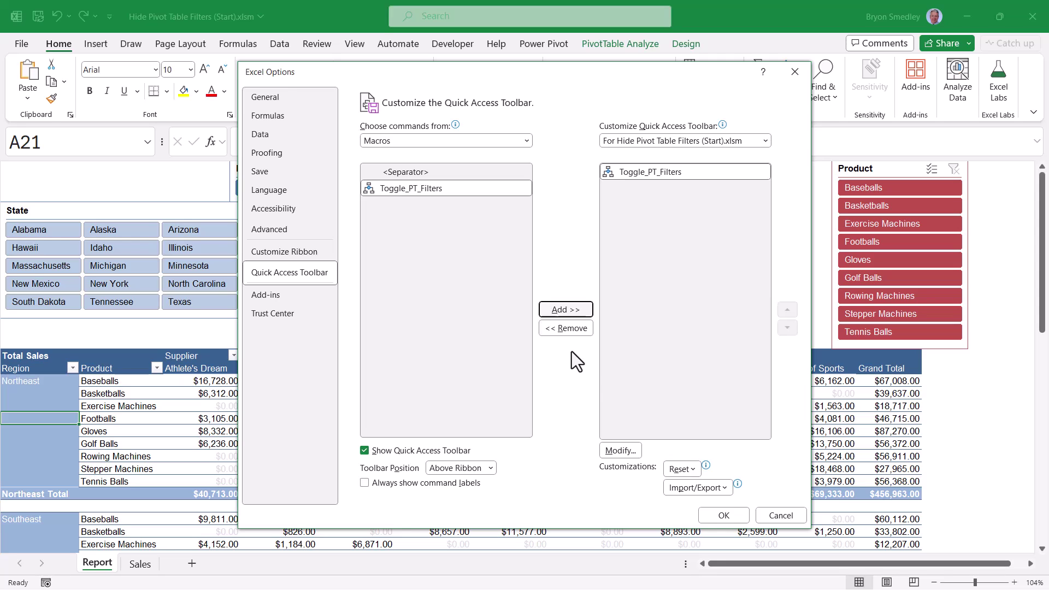
- Give it a funnel icon named Show/Hide Pivot Table Filter Controls, then use it to hide filters
left_click(616, 453)
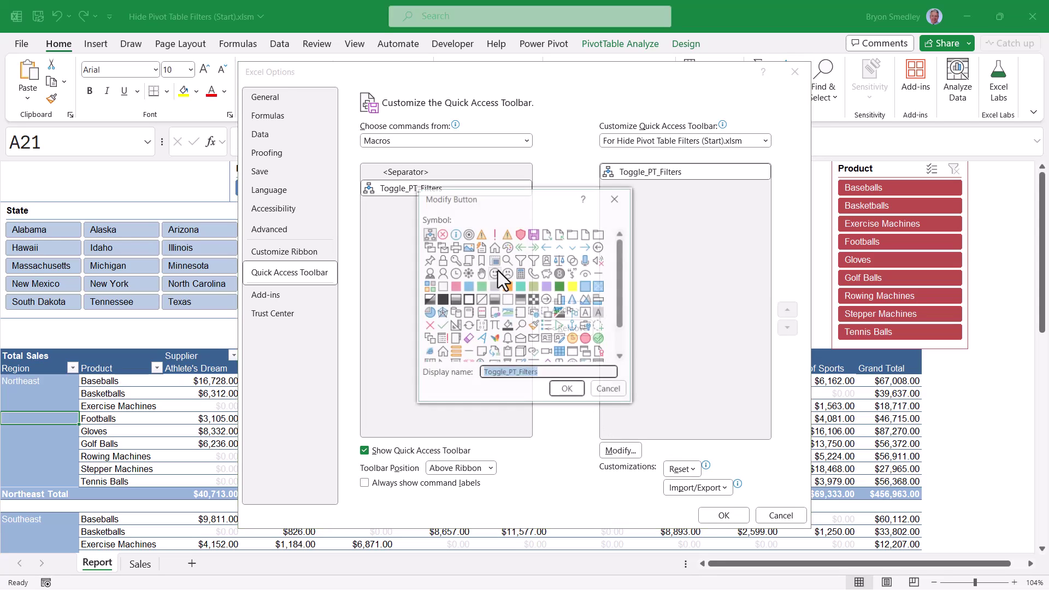
left_click(533, 261)
type("Show/Hide Pivot Table Filter Controls")
left_click(567, 390)
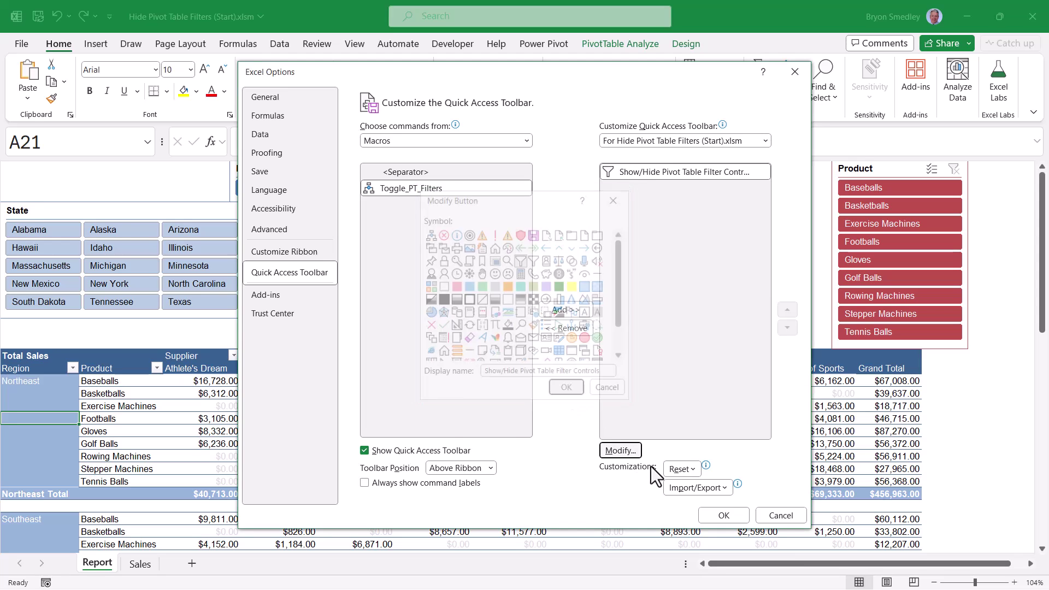
key("Return")
left_click(111, 18)
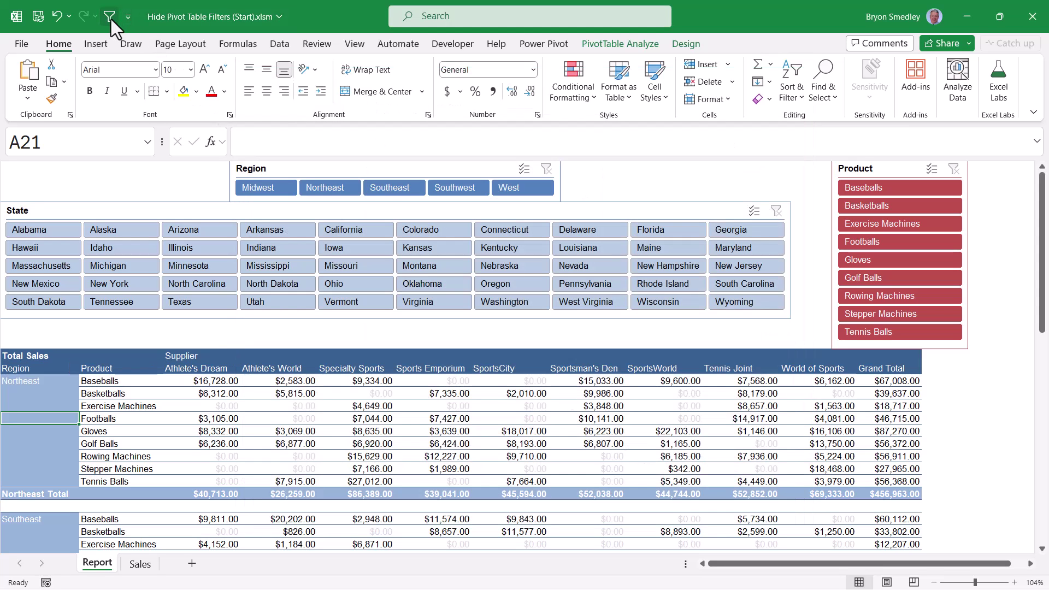
left_click(110, 19)
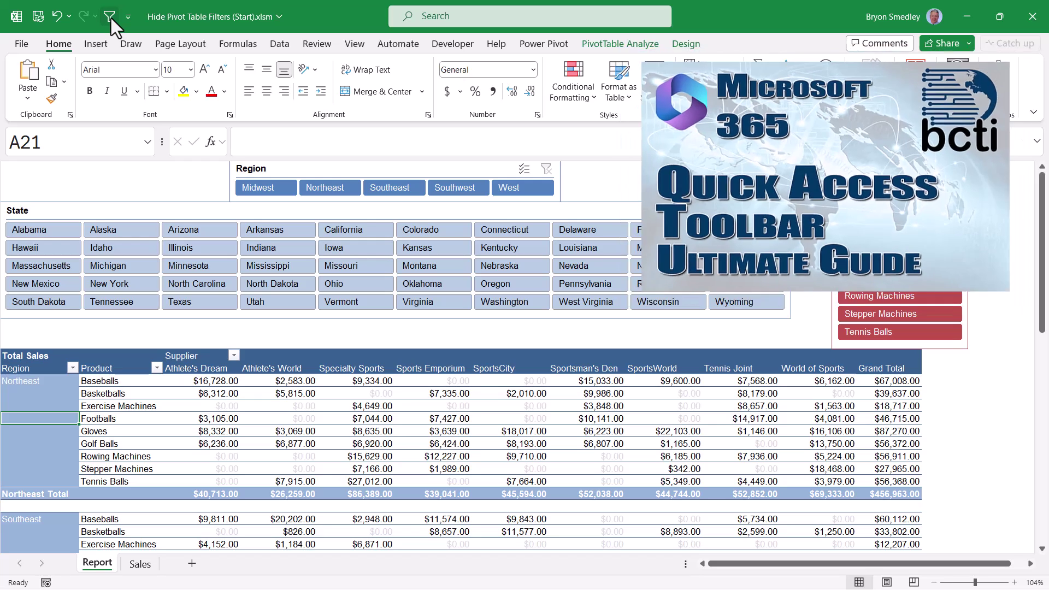
left_click(113, 20)
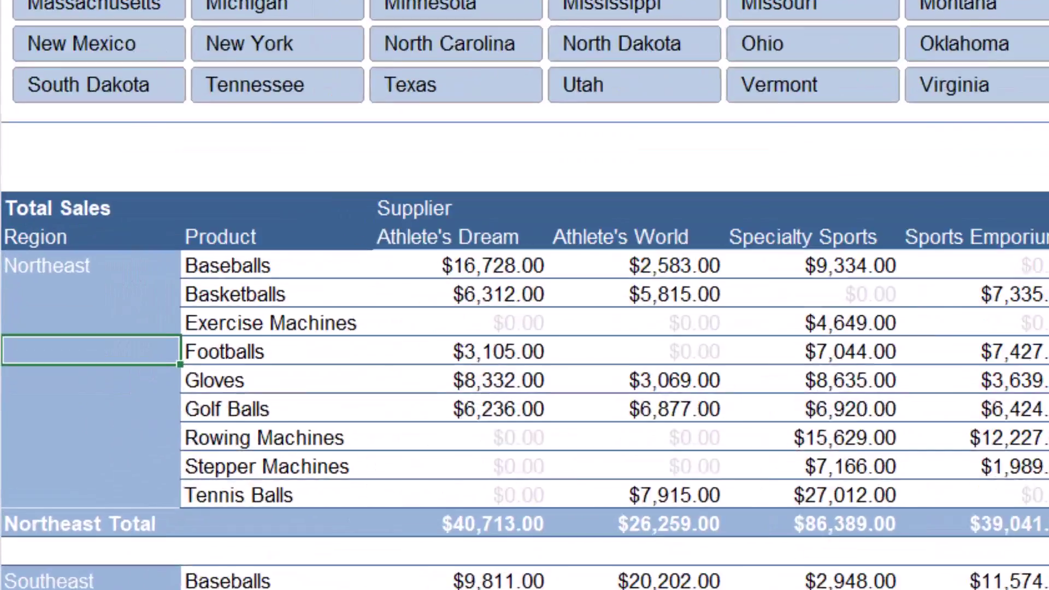
key("ctrl+shift+l")
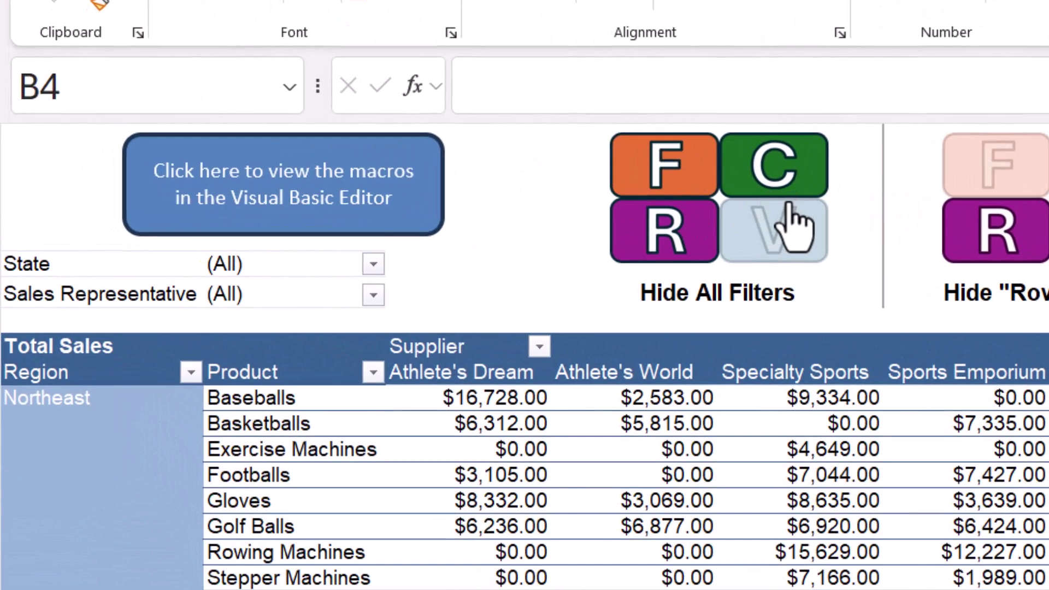
- Toggle the Hide All and Hide Rows tiles to hide and restore those pivot dropdowns
left_click(788, 204)
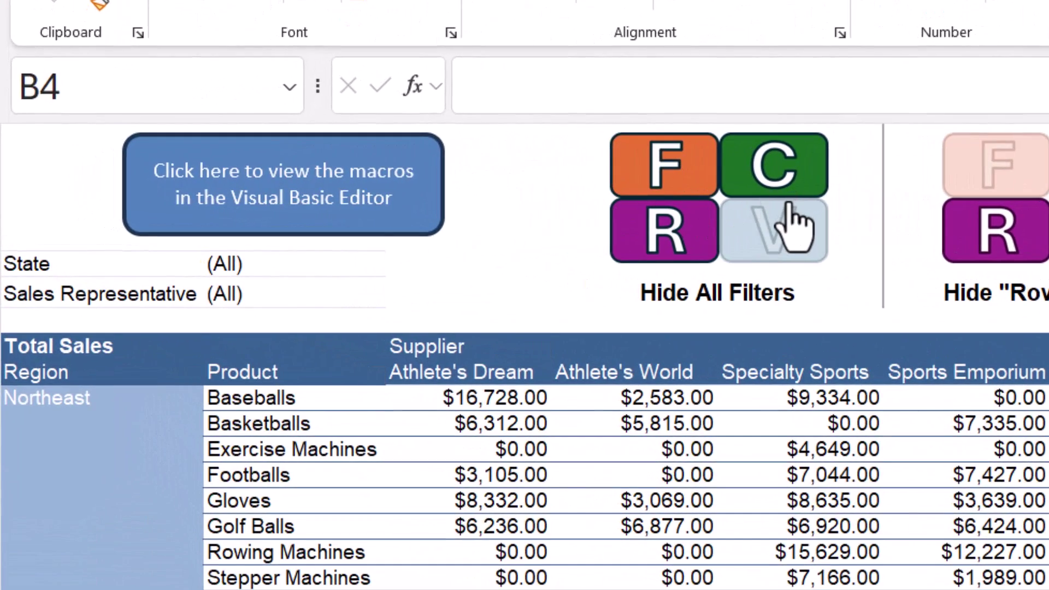
left_click(788, 205)
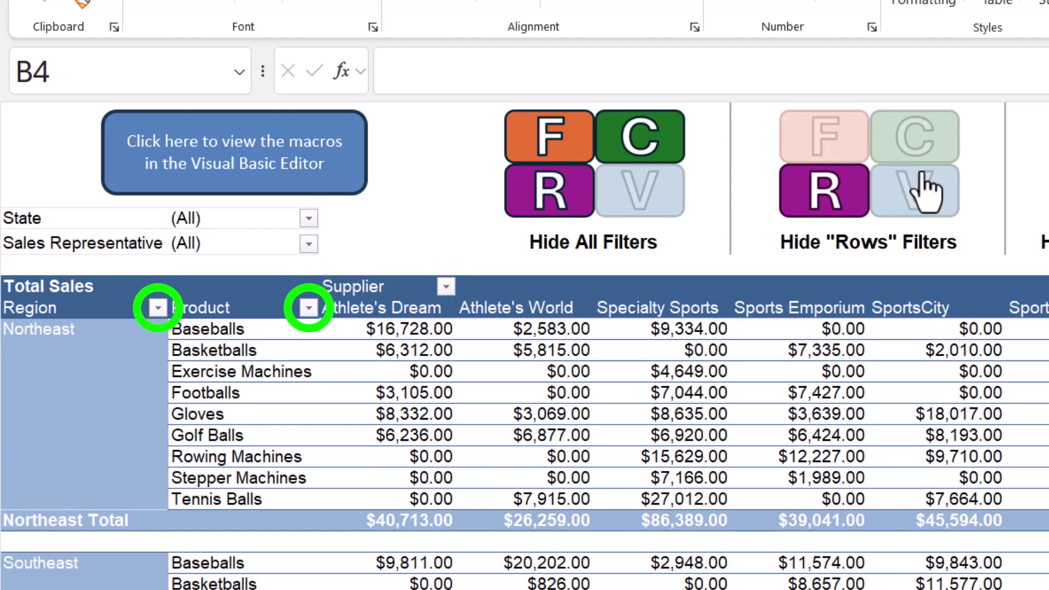
left_click(927, 191)
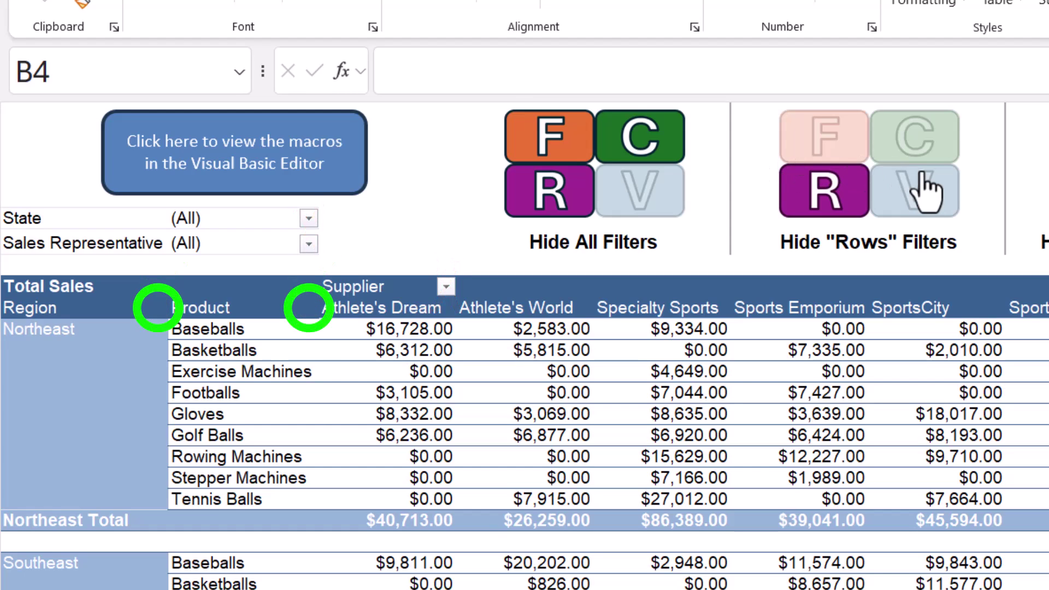
left_click(927, 192)
left_click(927, 191)
left_click(927, 192)
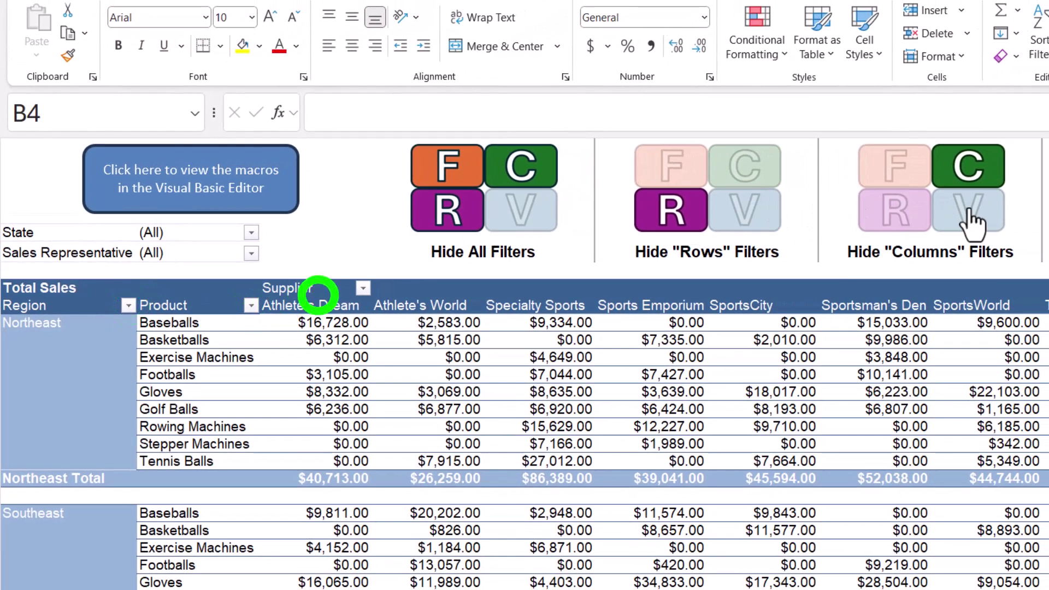
- Toggle the Hide Columns and Hide Filters tiles for Supplier, State and Sales Representative dropdowns
left_click(967, 210)
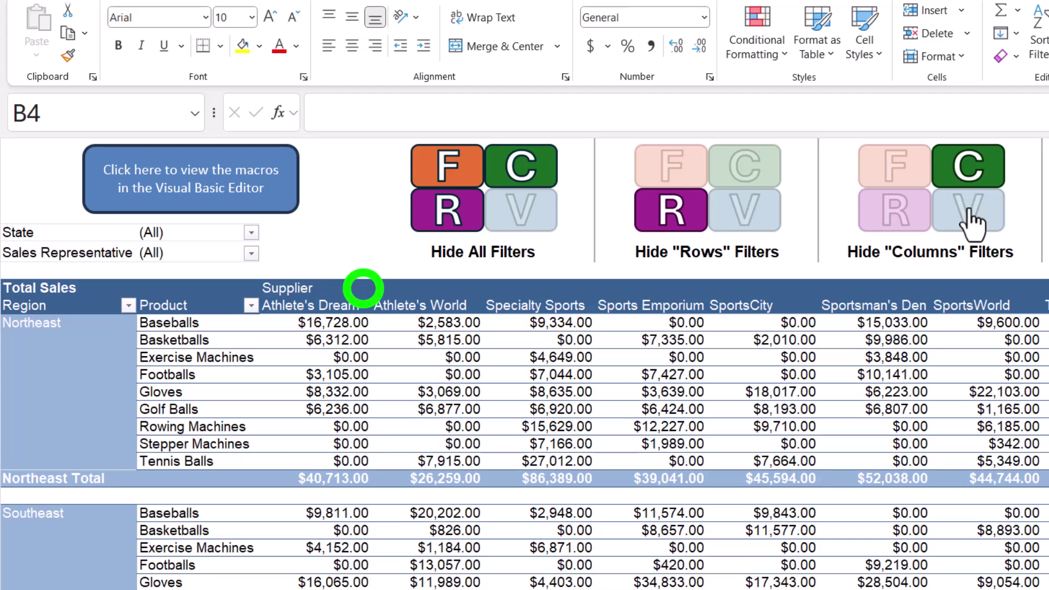
left_click(967, 210)
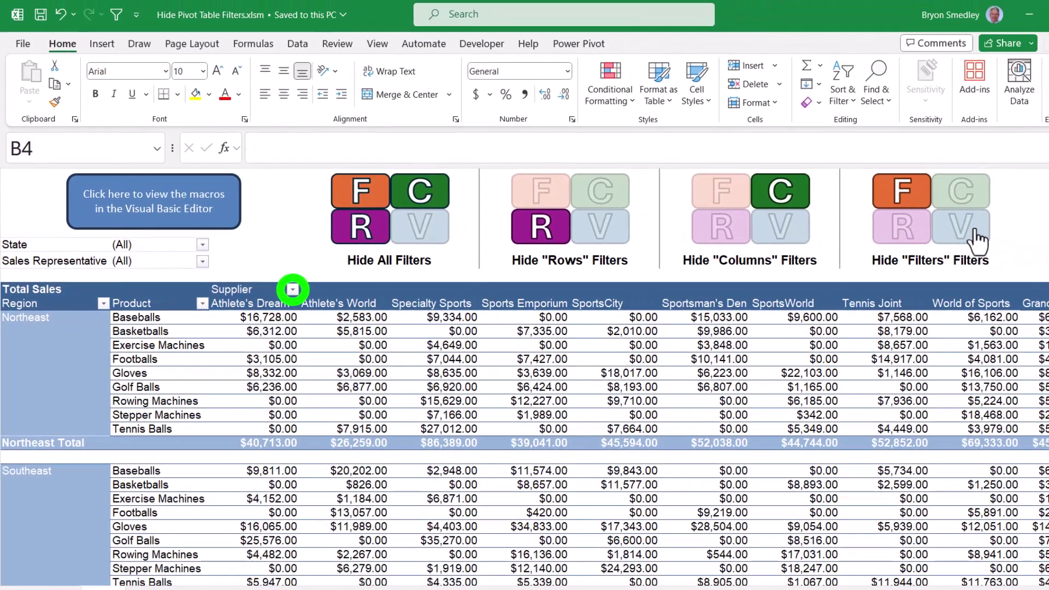
left_click(968, 226)
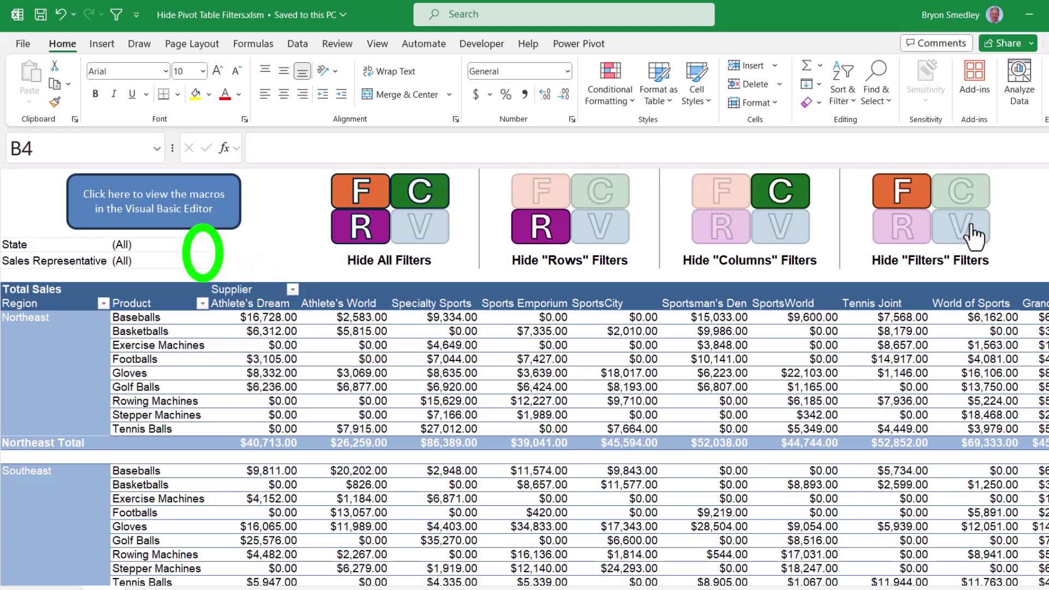
left_click(968, 226)
left_click(969, 225)
left_click(968, 225)
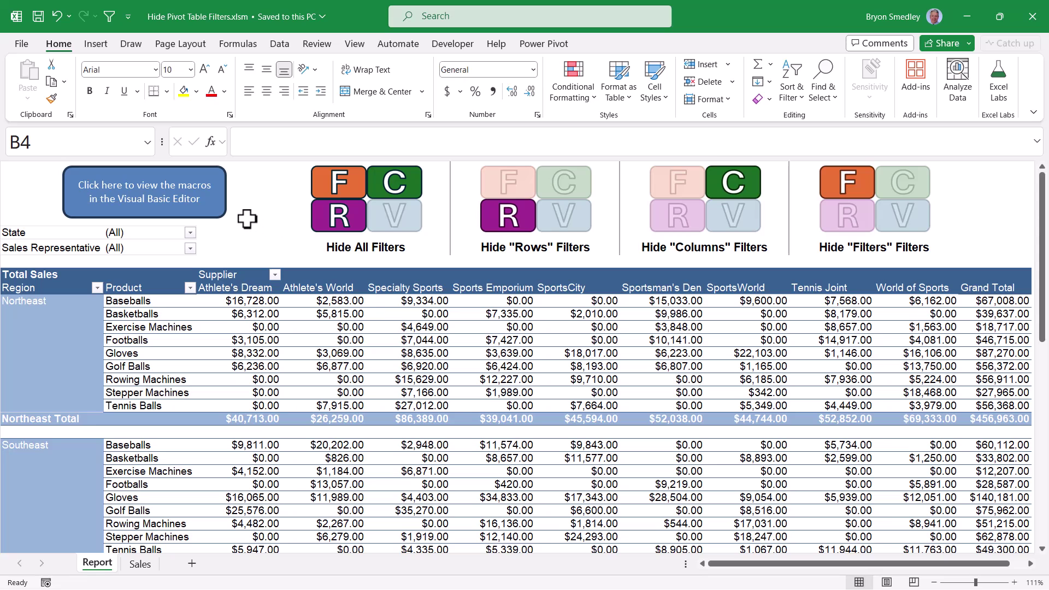
- Open the PT_Filters module from the 'view the macros' shape and scroll through its toggle macros
left_click(206, 205)
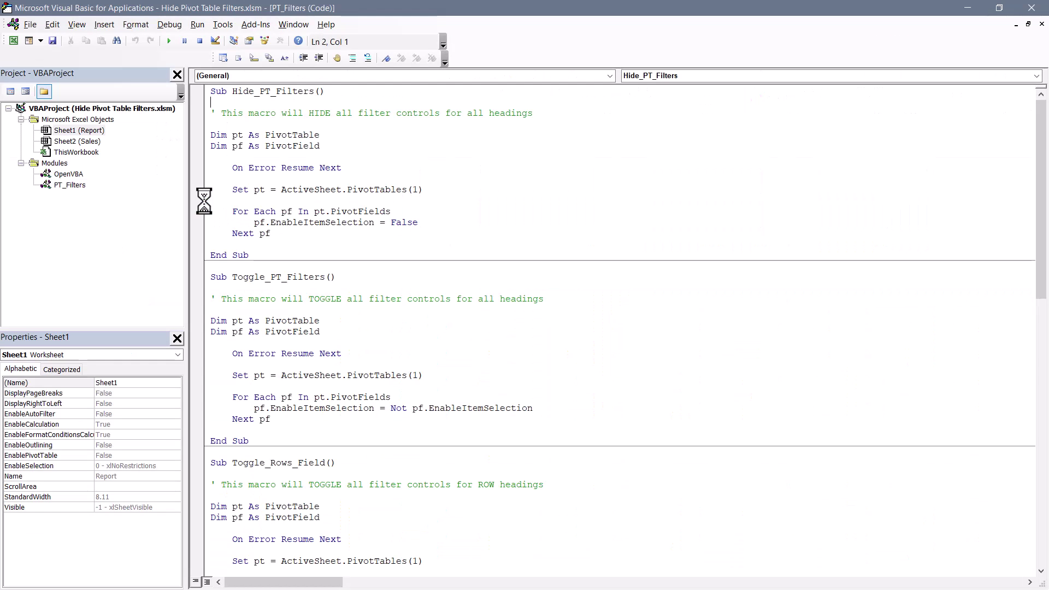
scroll(474, 221, "down", 5)
scroll(473, 221, "down", 15)
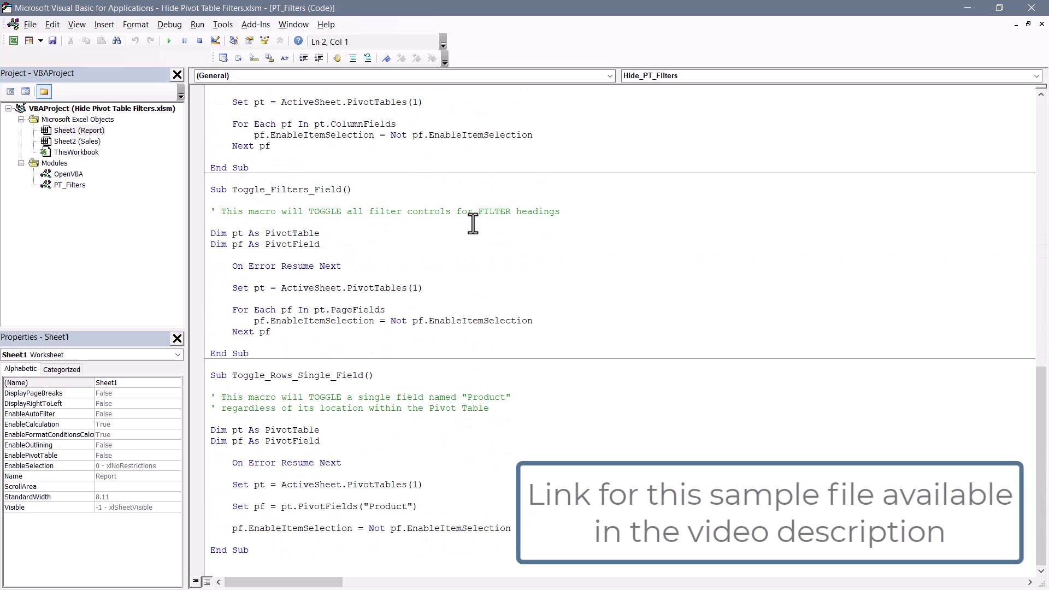
scroll(474, 223, "up", 4)
scroll(473, 223, "up", 15)
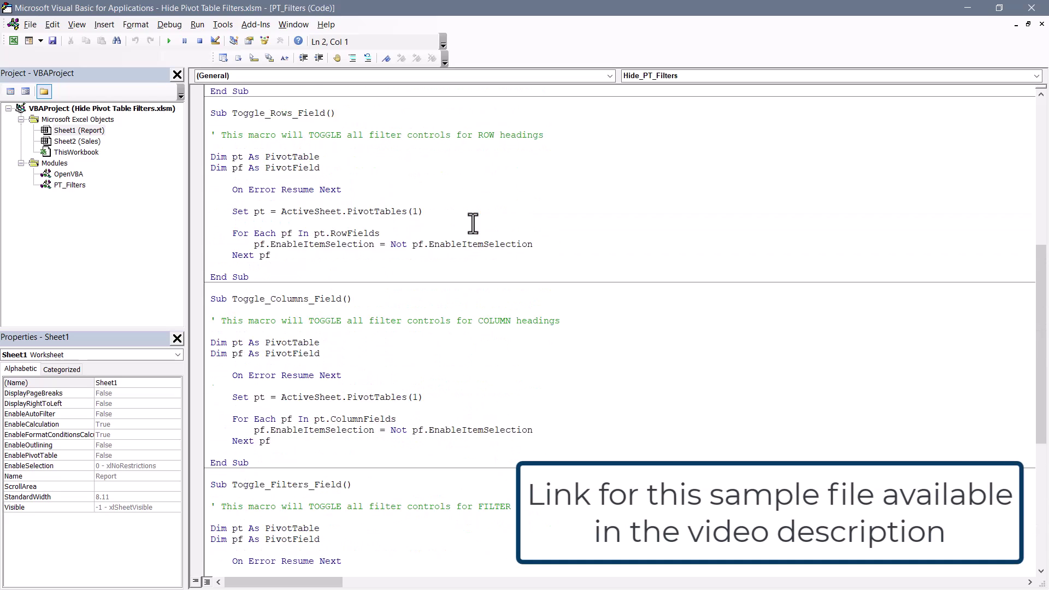